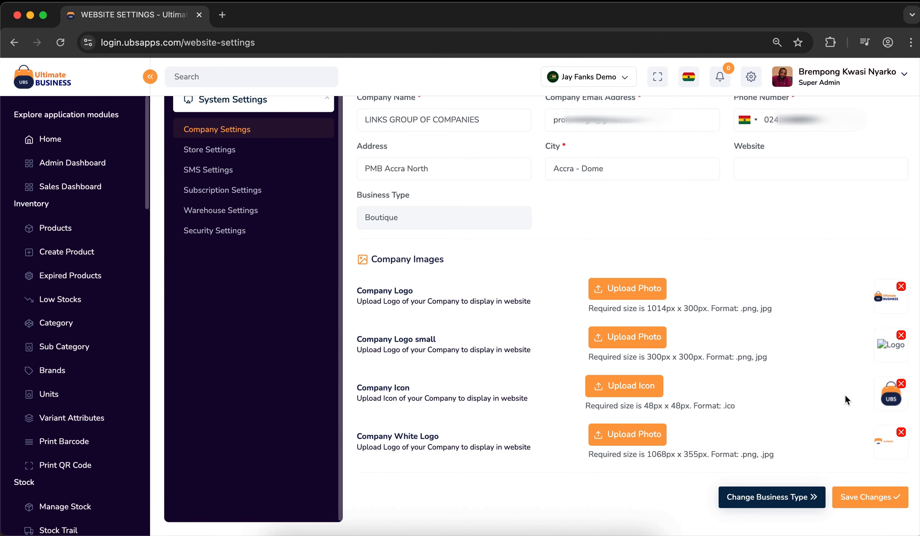
- Open the Store Settings section of the system settings
{"action": "scroll", "coordinate": [797, 340], "scroll_direction": "up", "scroll_amount": 1}
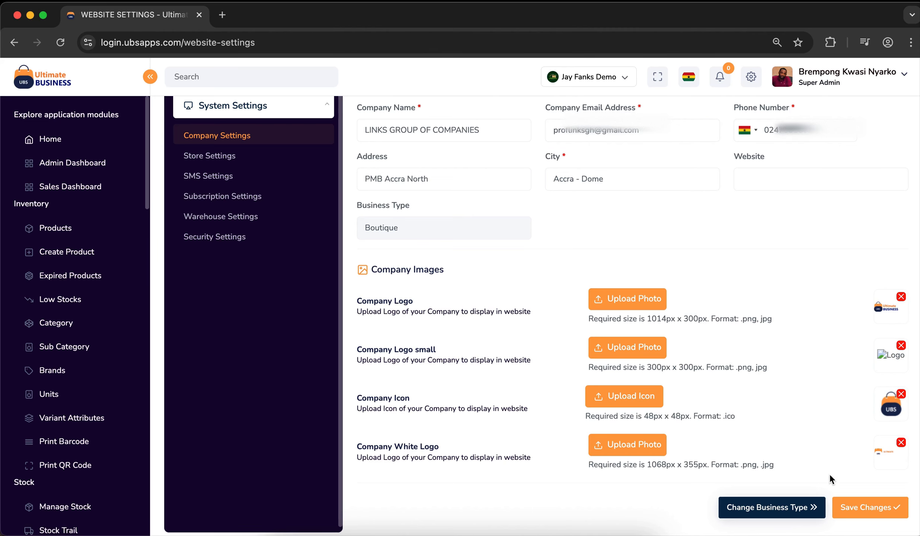
{"action": "scroll", "coordinate": [817, 386], "scroll_direction": "down", "scroll_amount": 1}
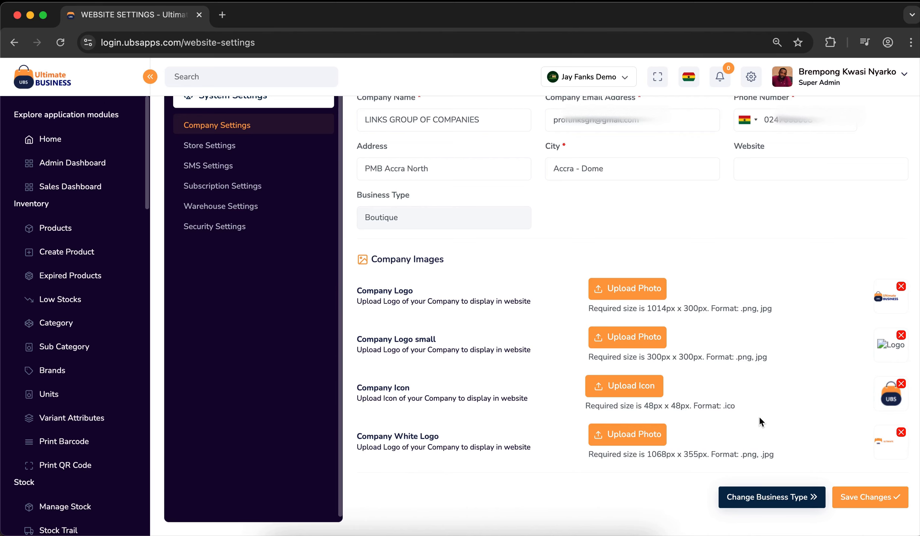
{"action": "scroll", "coordinate": [759, 416], "scroll_direction": "up", "scroll_amount": 5}
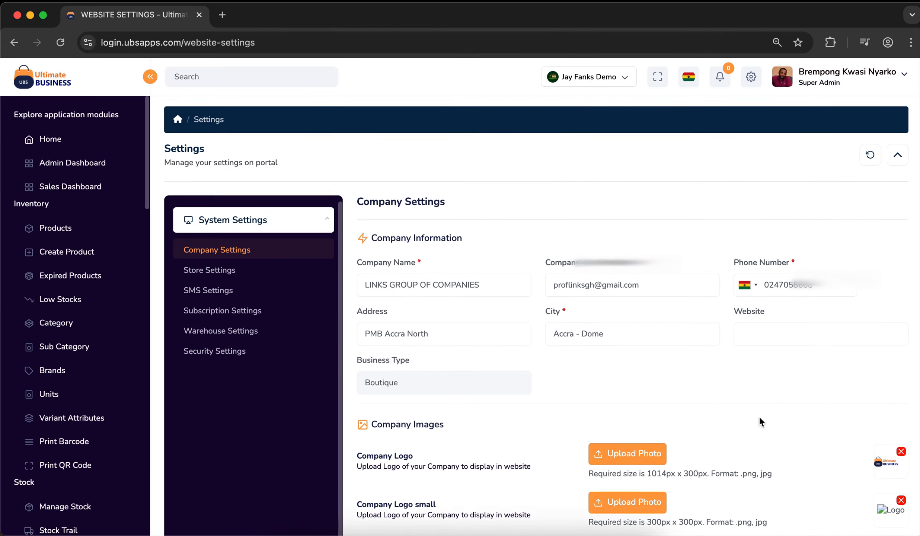
{"action": "scroll", "coordinate": [561, 368], "scroll_direction": "down", "scroll_amount": 1}
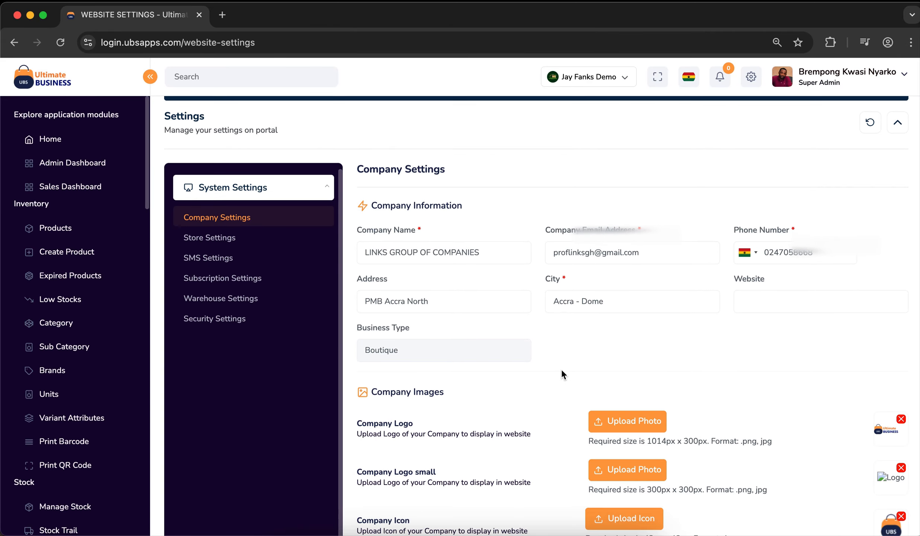
{"action": "left_click", "coordinate": [221, 252]}
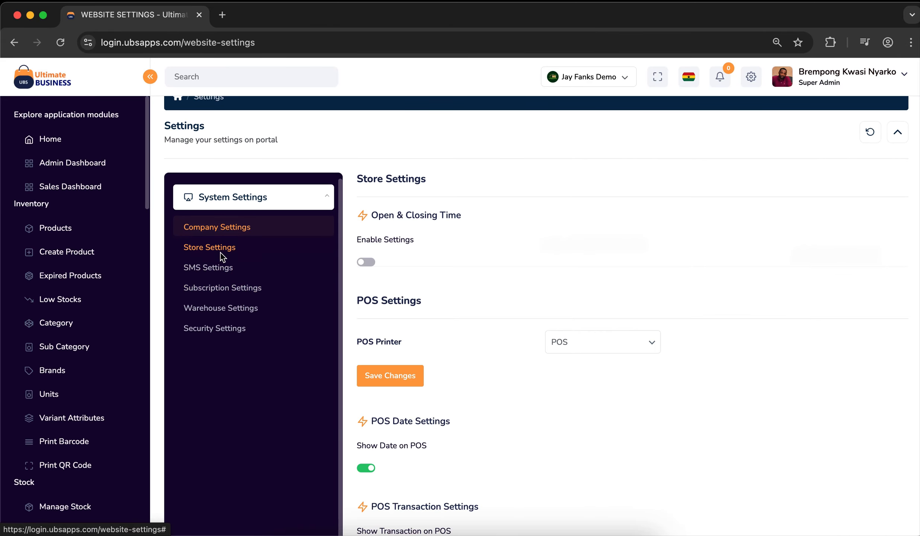
{"action": "scroll", "coordinate": [501, 261], "scroll_direction": "down", "scroll_amount": 1}
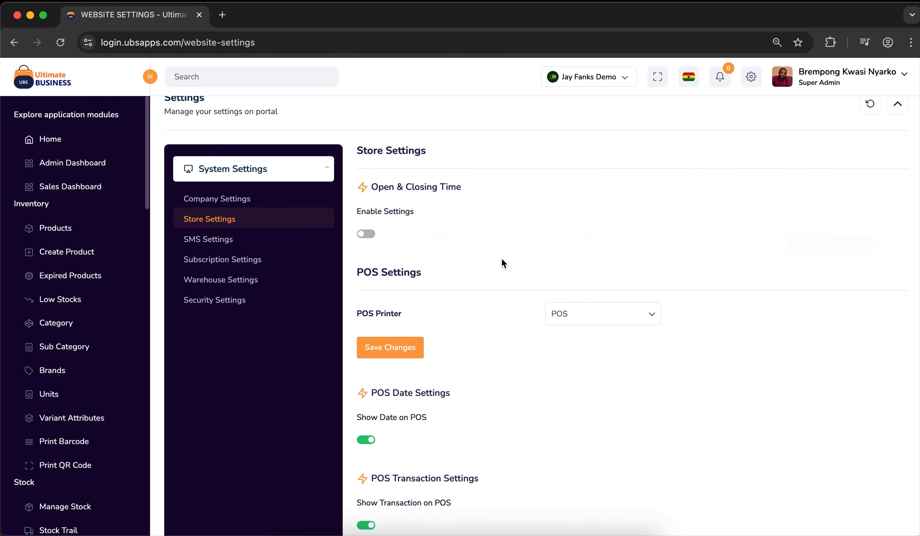
{"action": "scroll", "coordinate": [502, 263], "scroll_direction": "up", "scroll_amount": 1}
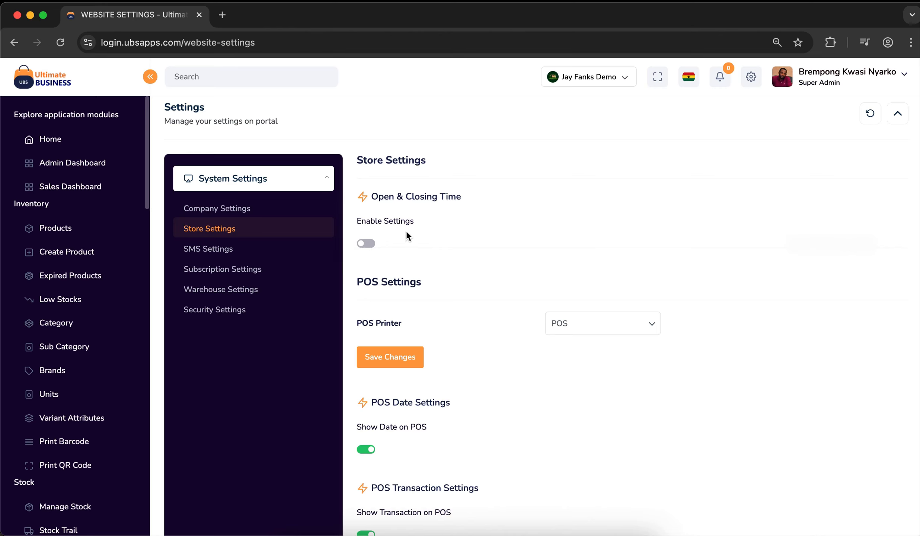
- Enable the store's open and closing time, set opening to 08:00 AM and closing to 06:00 PM, and save
{"action": "left_click", "coordinate": [371, 244]}
{"action": "scroll", "coordinate": [461, 255], "scroll_direction": "down", "scroll_amount": 2}
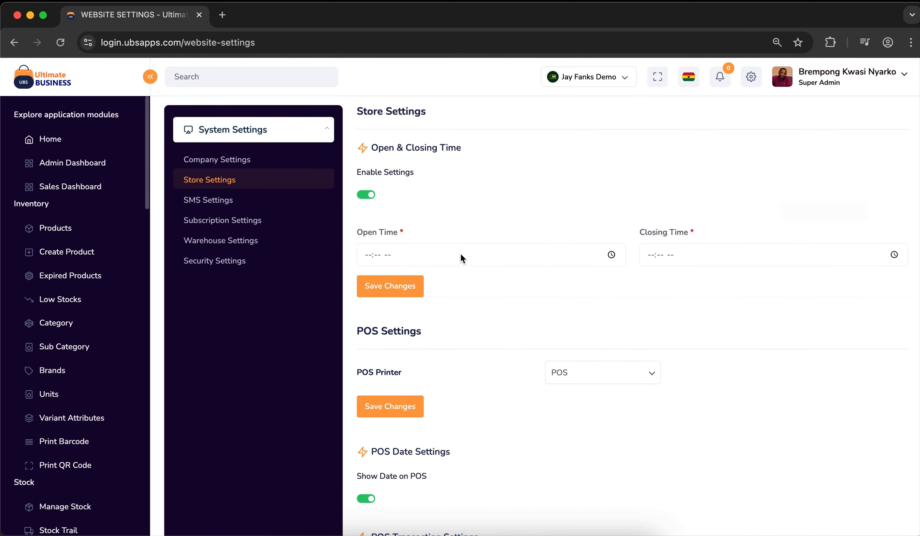
{"action": "left_click", "coordinate": [369, 238]}
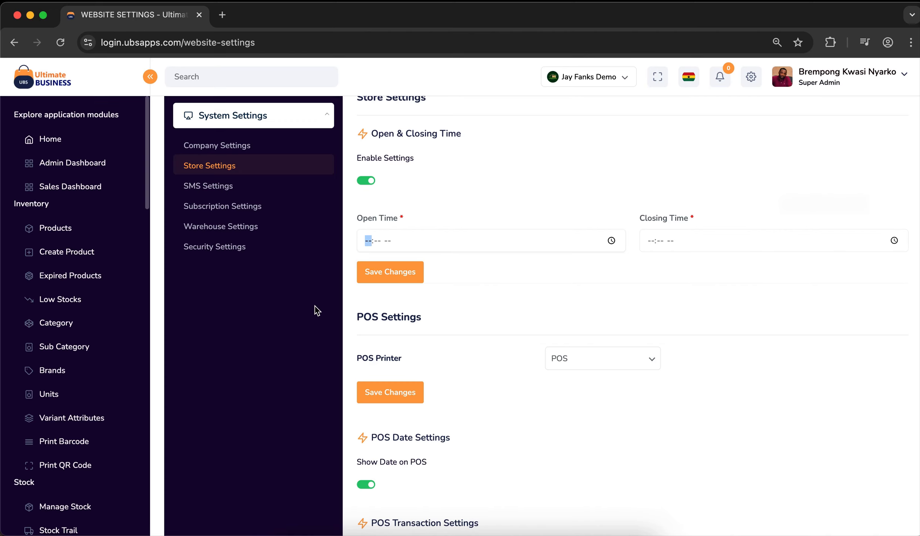
{"action": "type", "text": "0800a"}
{"action": "left_click", "coordinate": [650, 240]}
{"action": "type", "text": "0600p"}
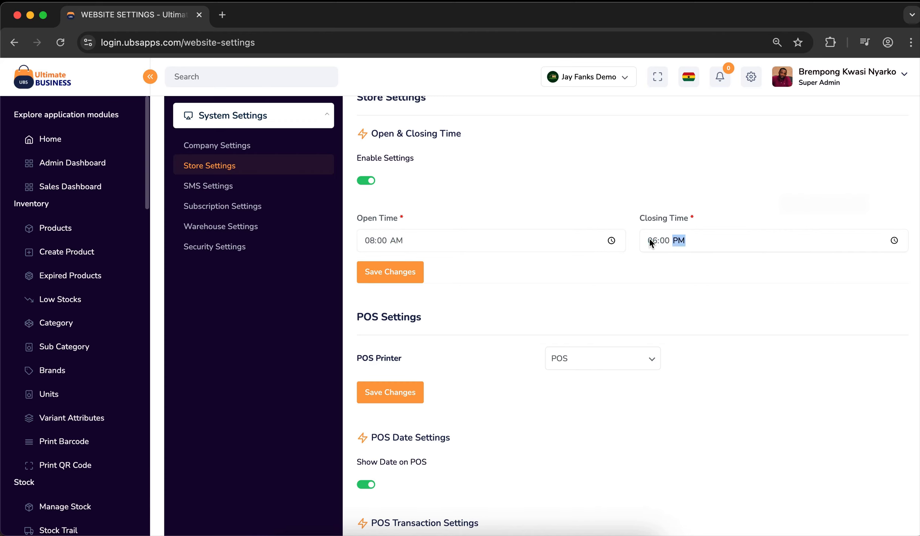
{"action": "left_click", "coordinate": [638, 270]}
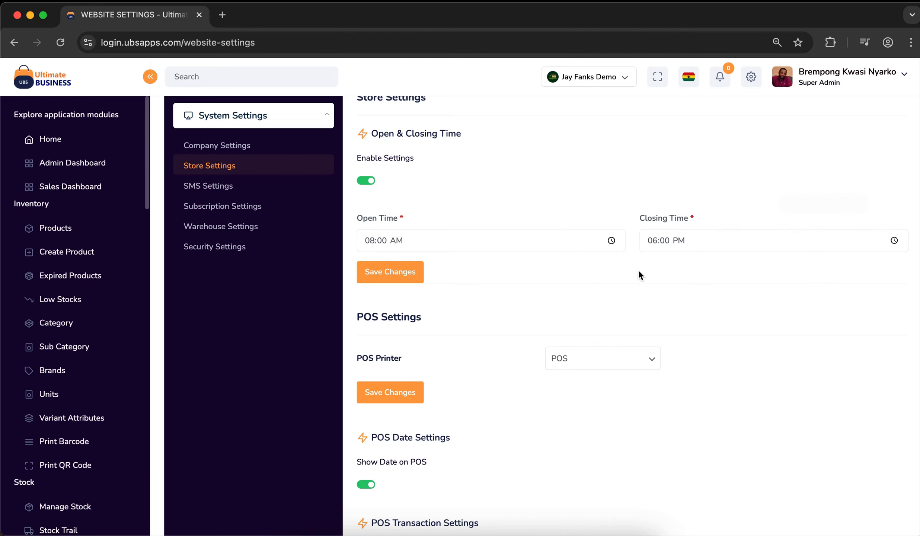
{"action": "left_click", "coordinate": [386, 273]}
- Open the POS page in a new browser tab and switch to it
{"action": "scroll", "coordinate": [507, 262], "scroll_direction": "up", "scroll_amount": 1}
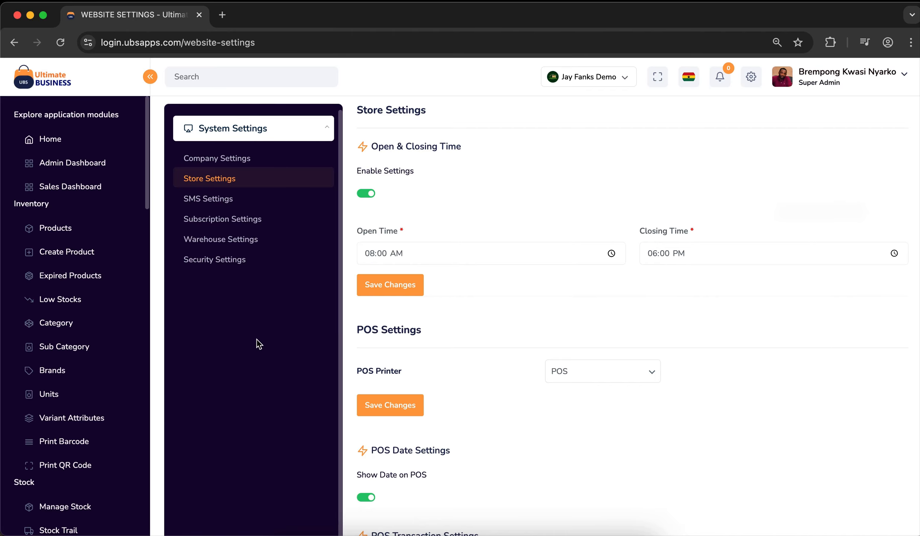
{"action": "scroll", "coordinate": [68, 358], "scroll_direction": "down", "scroll_amount": 8}
{"action": "scroll", "coordinate": [69, 360], "scroll_direction": "down", "scroll_amount": 5}
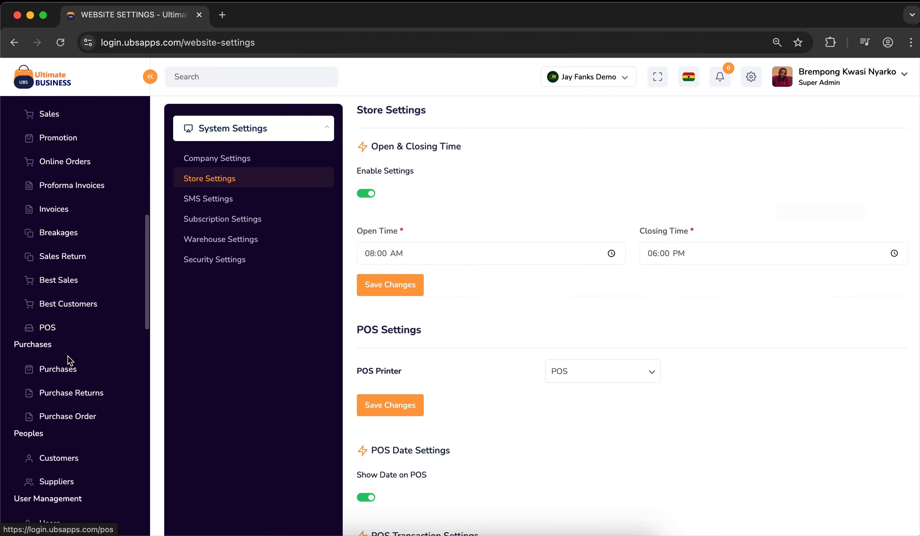
{"action": "right_click", "coordinate": [50, 332]}
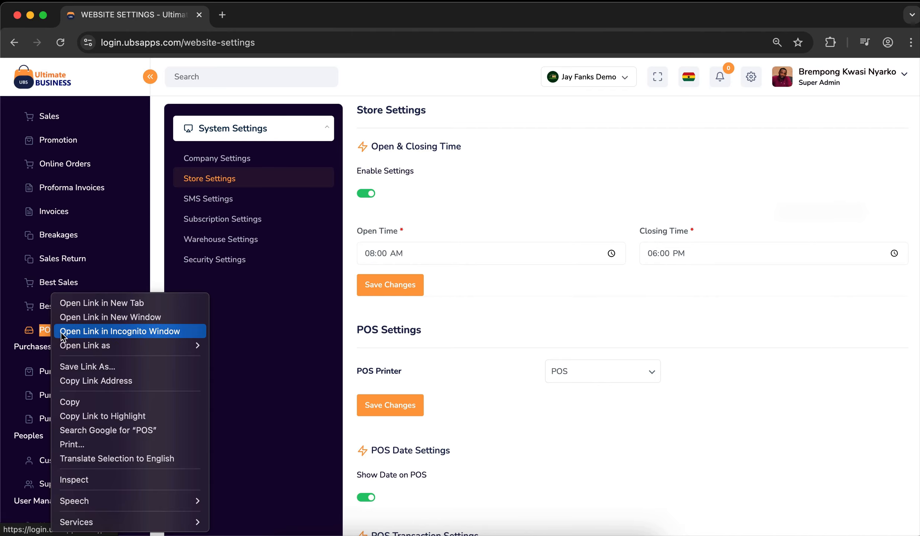
{"action": "key", "text": "Escape"}
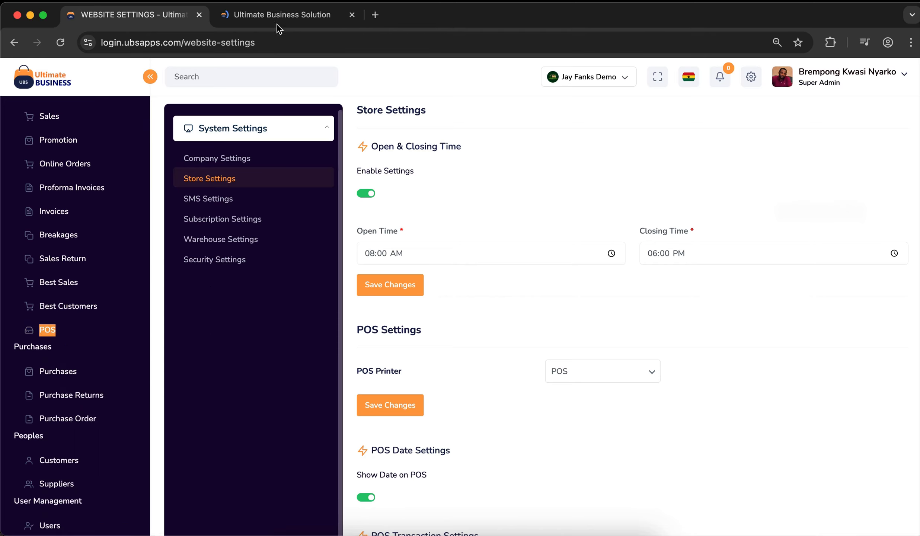
{"action": "left_click", "coordinate": [276, 17]}
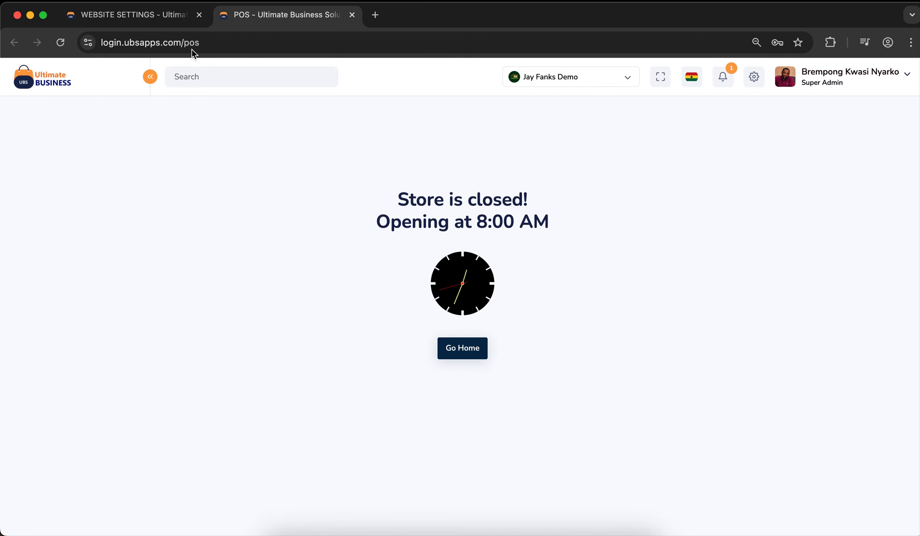
- Return to the store settings, keep POS as the POS printer, and save the POS settings
{"action": "left_click", "coordinate": [143, 16]}
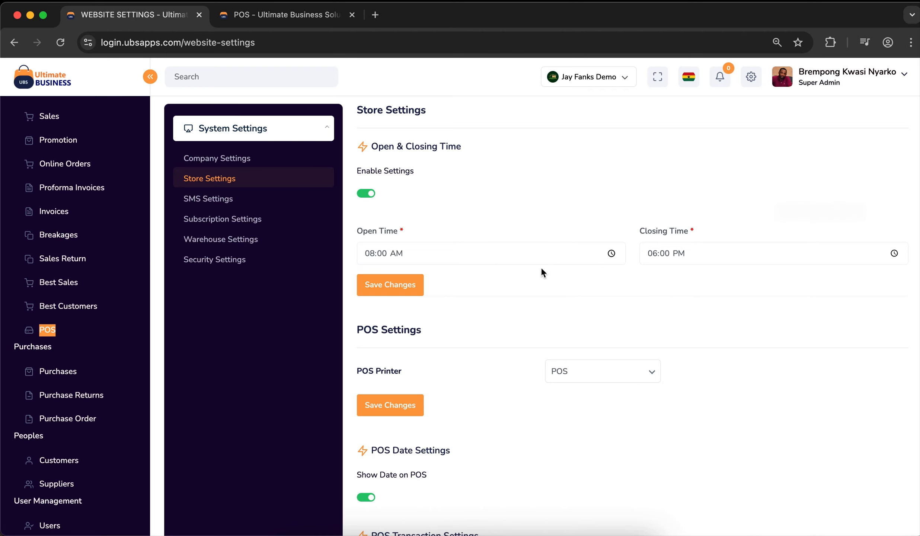
{"action": "scroll", "coordinate": [514, 276], "scroll_direction": "down", "scroll_amount": 3}
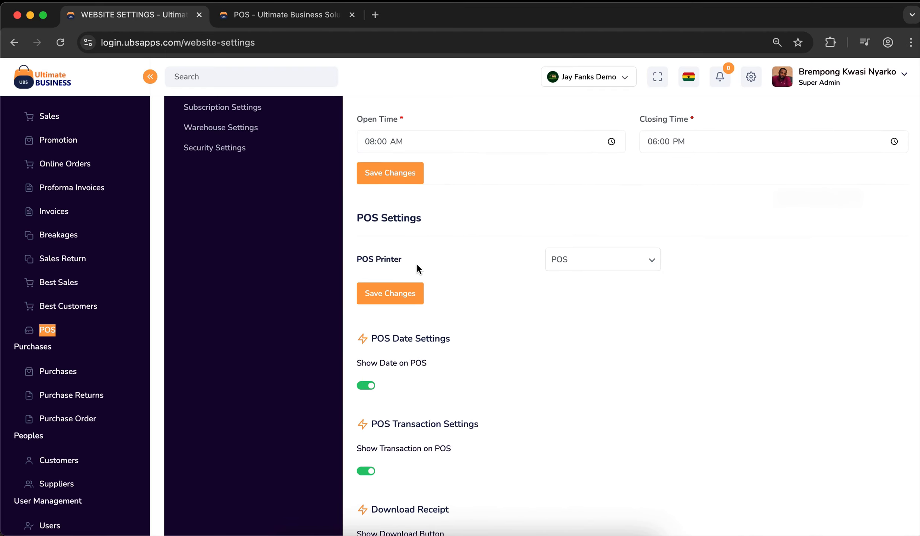
{"action": "scroll", "coordinate": [416, 264], "scroll_direction": "down", "scroll_amount": 1}
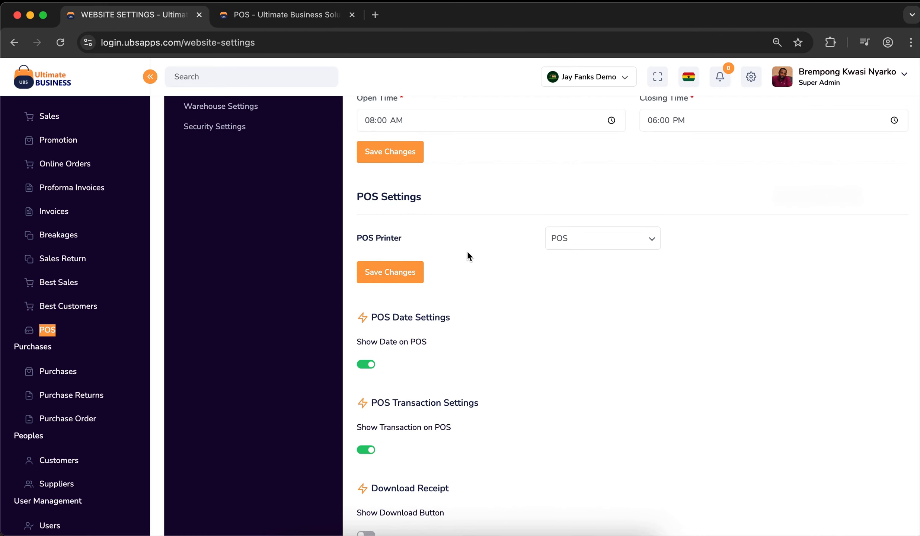
{"action": "left_click", "coordinate": [600, 241]}
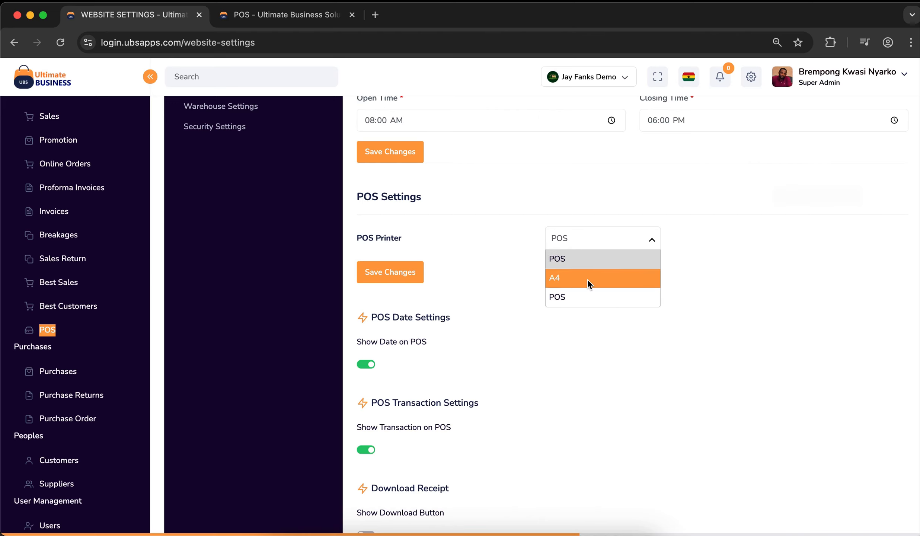
{"action": "left_click", "coordinate": [702, 258]}
{"action": "left_click", "coordinate": [419, 274]}
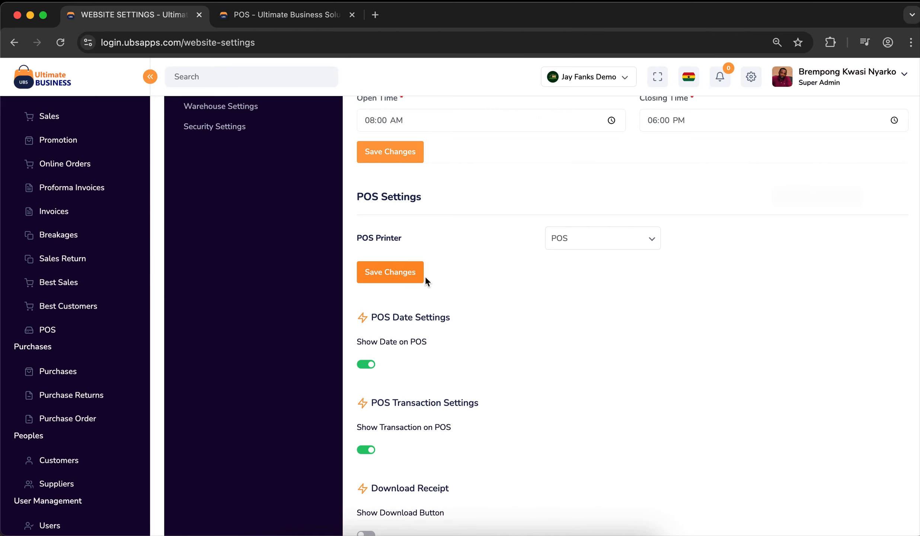
- Turn off Show Date on POS and disable the store's open and closing time setting
{"action": "scroll", "coordinate": [482, 276], "scroll_direction": "down", "scroll_amount": 3}
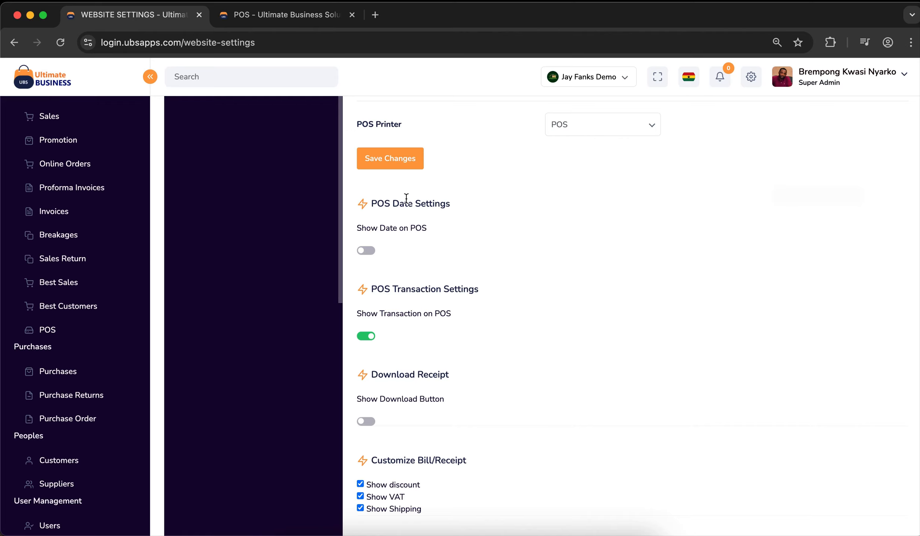
{"action": "scroll", "coordinate": [407, 198], "scroll_direction": "up", "scroll_amount": 8}
{"action": "left_click", "coordinate": [366, 217]}
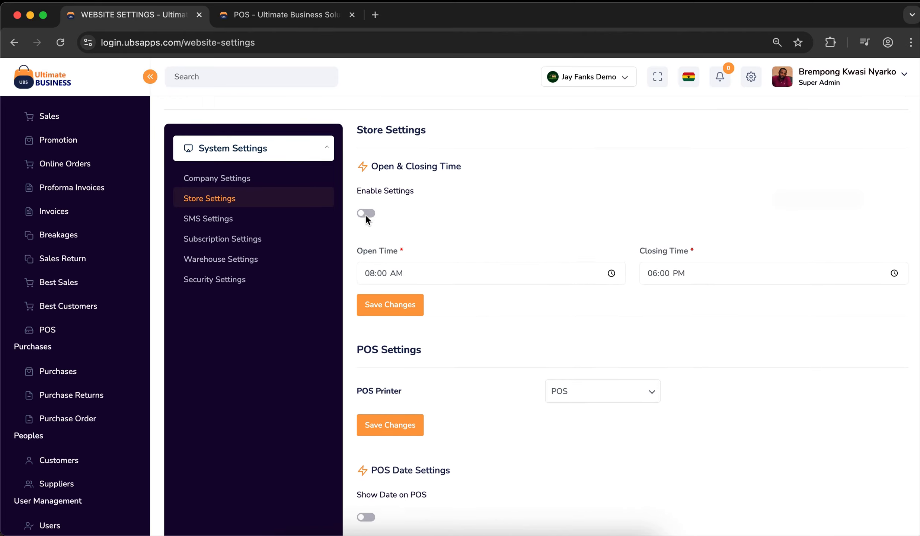
{"action": "scroll", "coordinate": [366, 216], "scroll_direction": "down", "scroll_amount": 12}
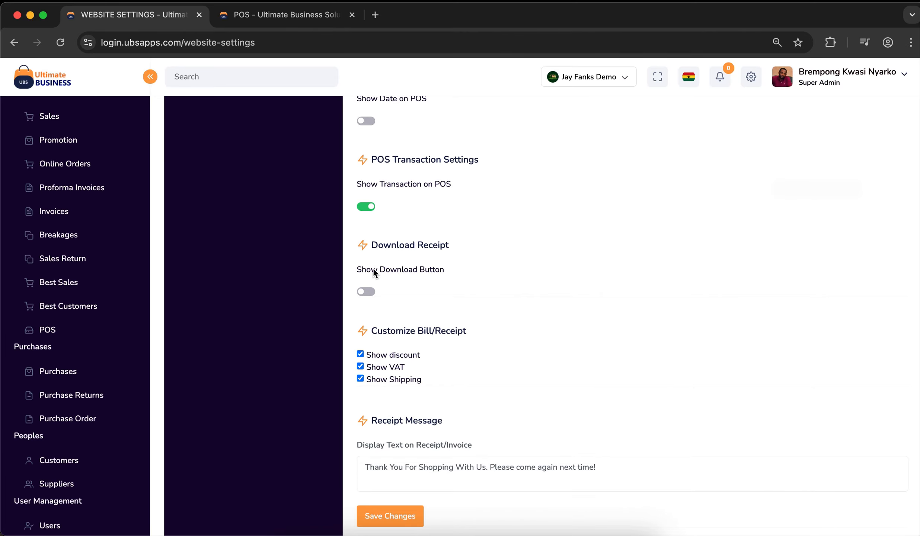
{"action": "scroll", "coordinate": [407, 255], "scroll_direction": "up", "scroll_amount": 4}
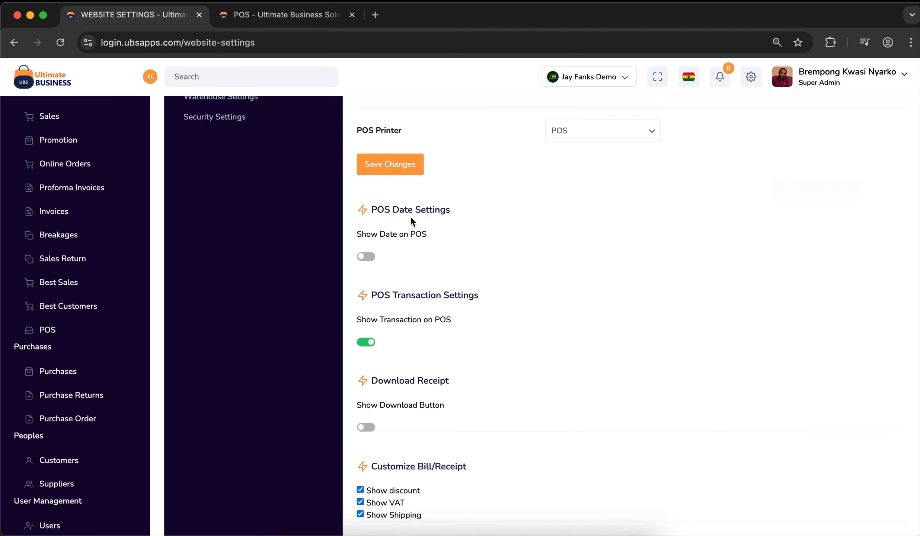
- Reload the POS page and check its layout against the Show Date on POS setting
{"action": "left_click", "coordinate": [288, 17]}
{"action": "left_click", "coordinate": [65, 46]}
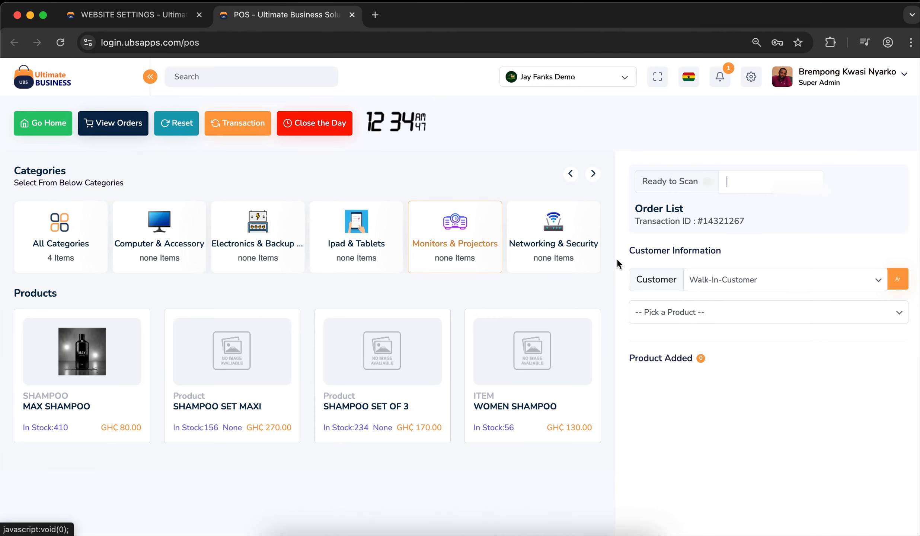
{"action": "scroll", "coordinate": [634, 269], "scroll_direction": "down", "scroll_amount": 2}
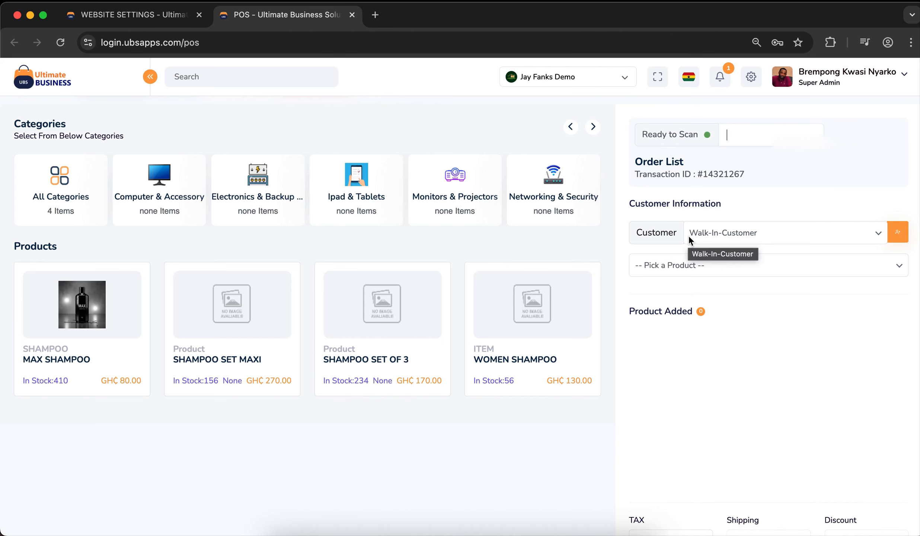
{"action": "left_click", "coordinate": [169, 20]}
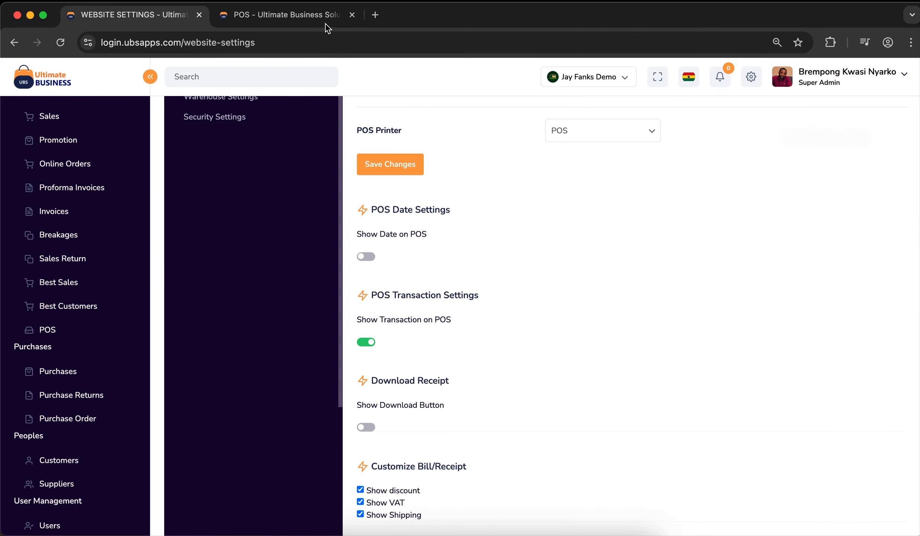
{"action": "left_click", "coordinate": [303, 19]}
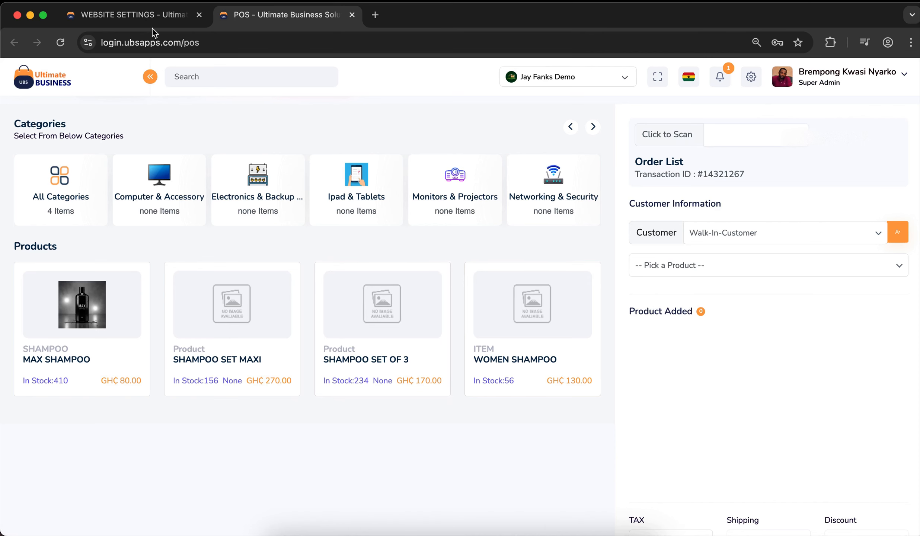
{"action": "left_click", "coordinate": [136, 18]}
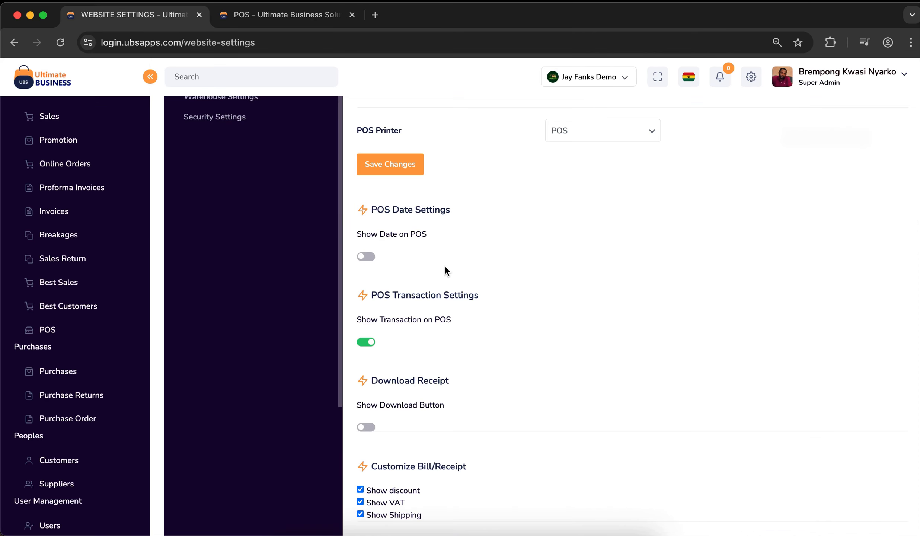
{"action": "scroll", "coordinate": [446, 270], "scroll_direction": "up", "scroll_amount": 1}
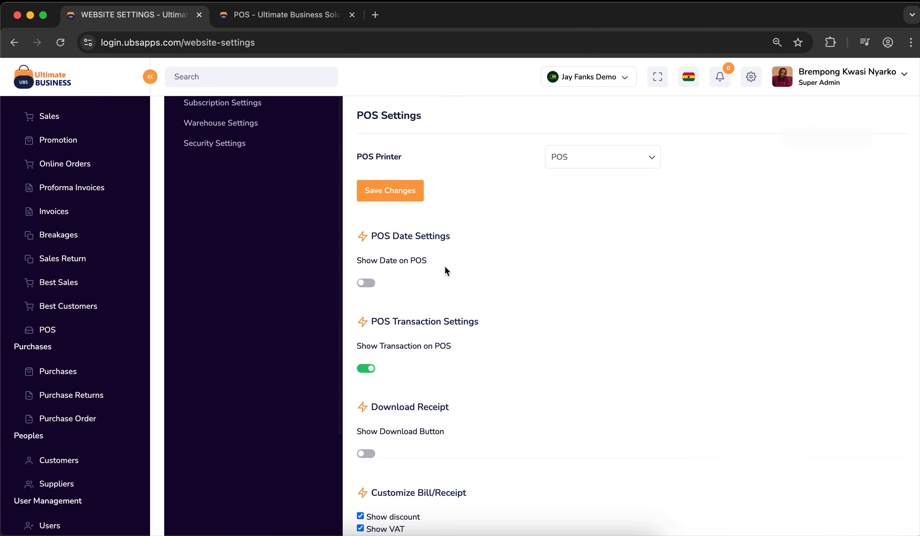
{"action": "left_click", "coordinate": [280, 9]}
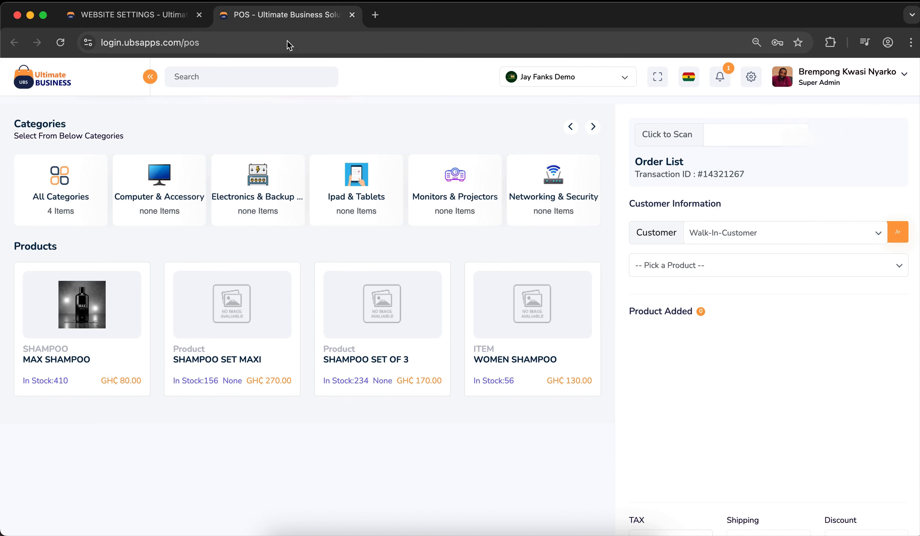
- Turn Show Date on POS back on in the store settings and return to the POS page
{"action": "left_click", "coordinate": [144, 16]}
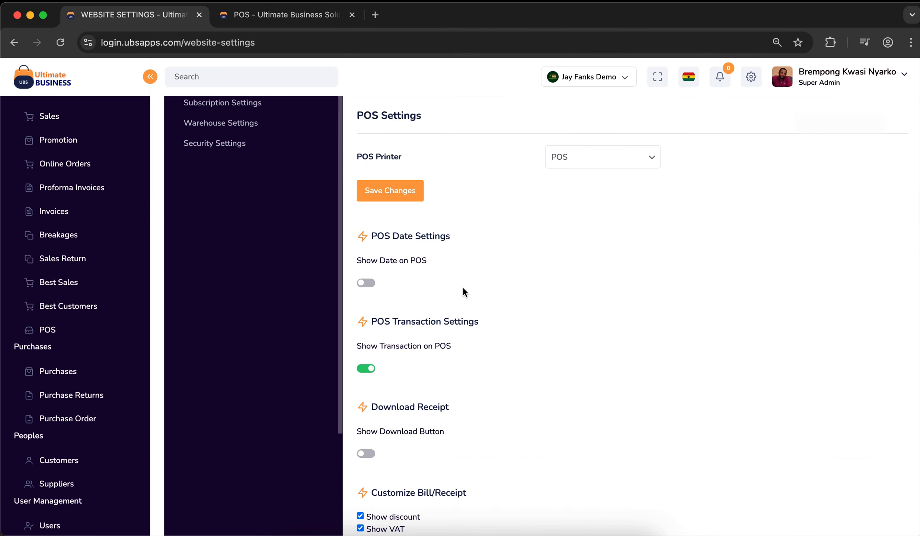
{"action": "left_click", "coordinate": [371, 284]}
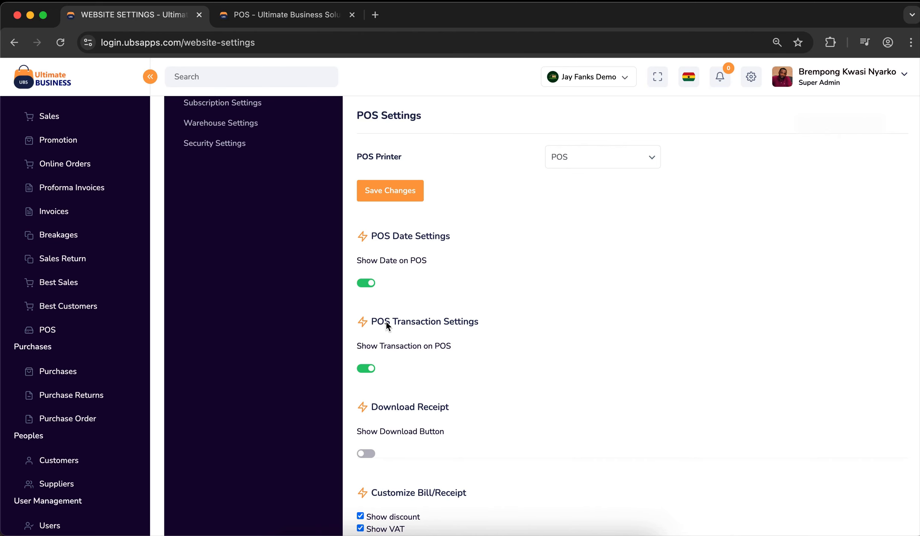
{"action": "left_click", "coordinate": [279, 17]}
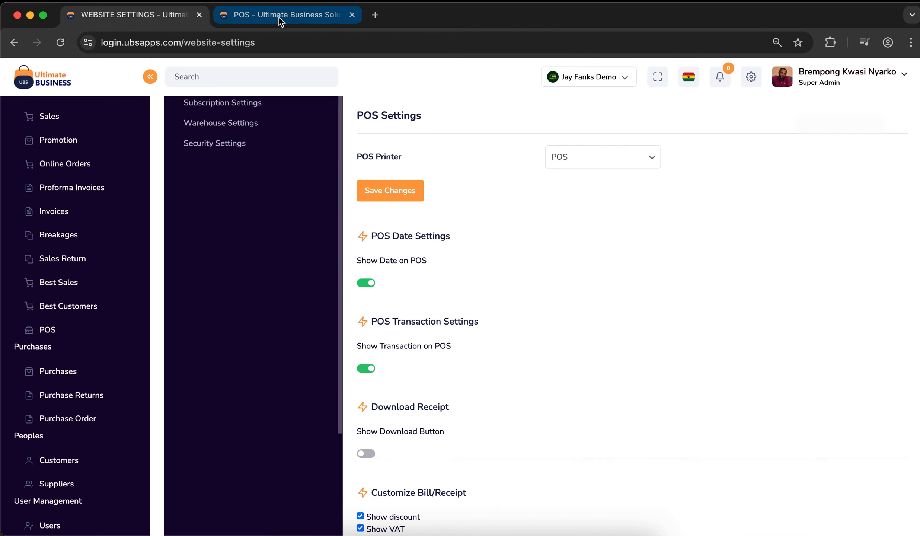
- Reload the POS page and check the Date field and its calendar in the customer information
{"action": "left_click", "coordinate": [60, 42]}
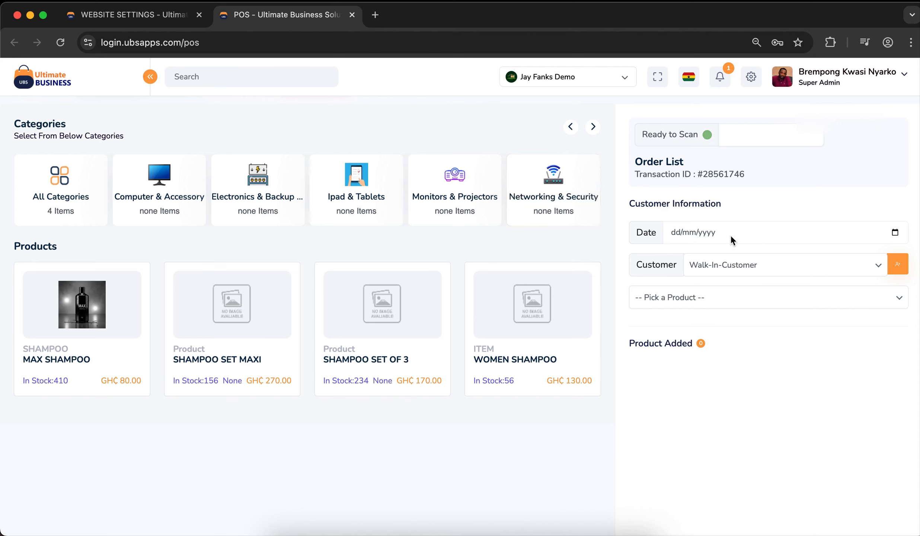
{"action": "left_click", "coordinate": [895, 233]}
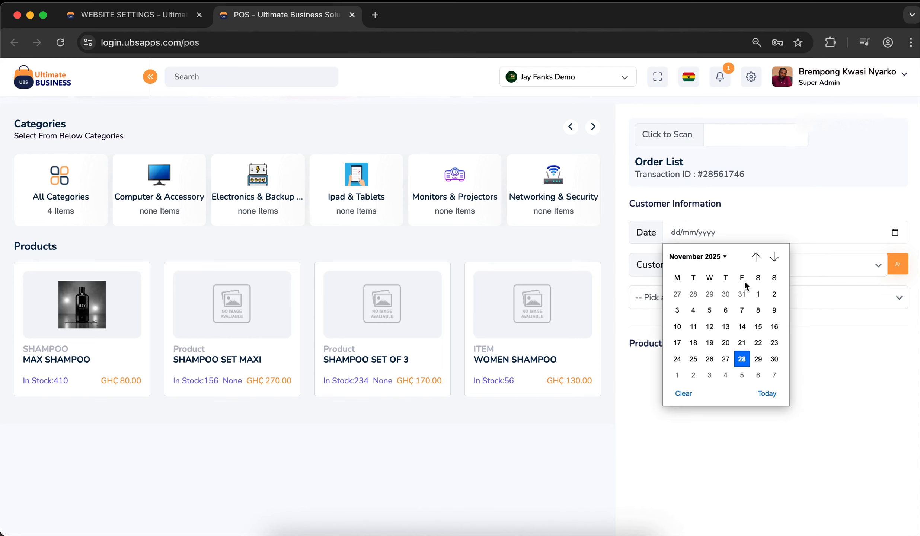
{"action": "left_click", "coordinate": [771, 187]}
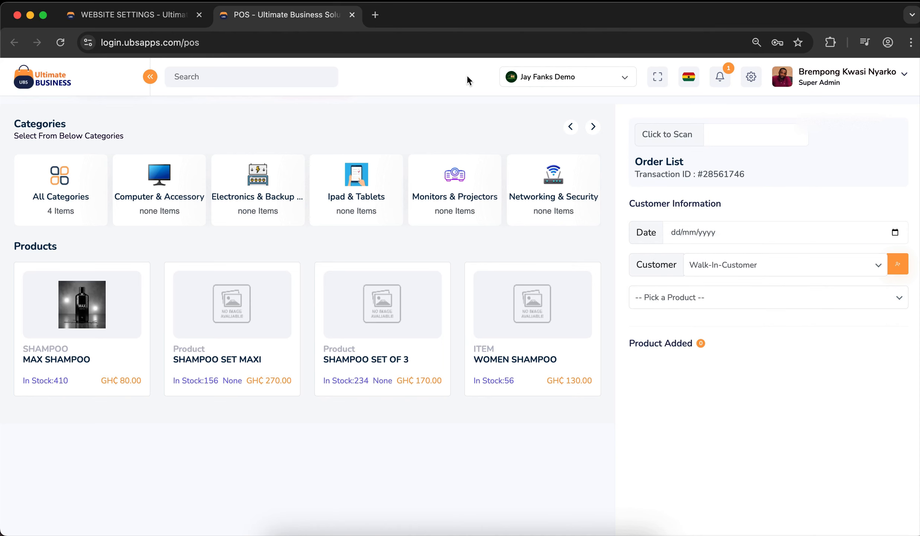
- Return to the store settings, keep only Show discount enabled for the bill/receipt by disabling Show VAT and Show Shipping, and save the changes
{"action": "left_click", "coordinate": [146, 23]}
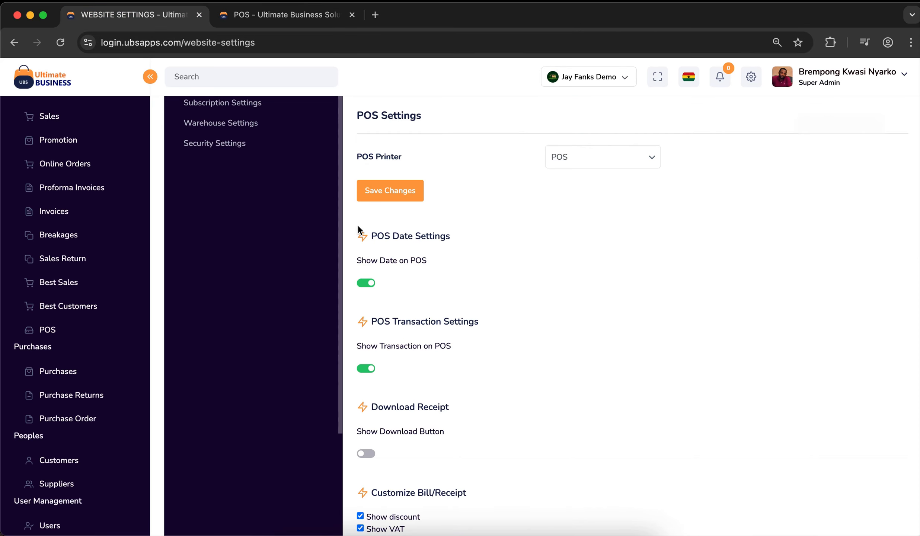
{"action": "scroll", "coordinate": [469, 329], "scroll_direction": "down", "scroll_amount": 5}
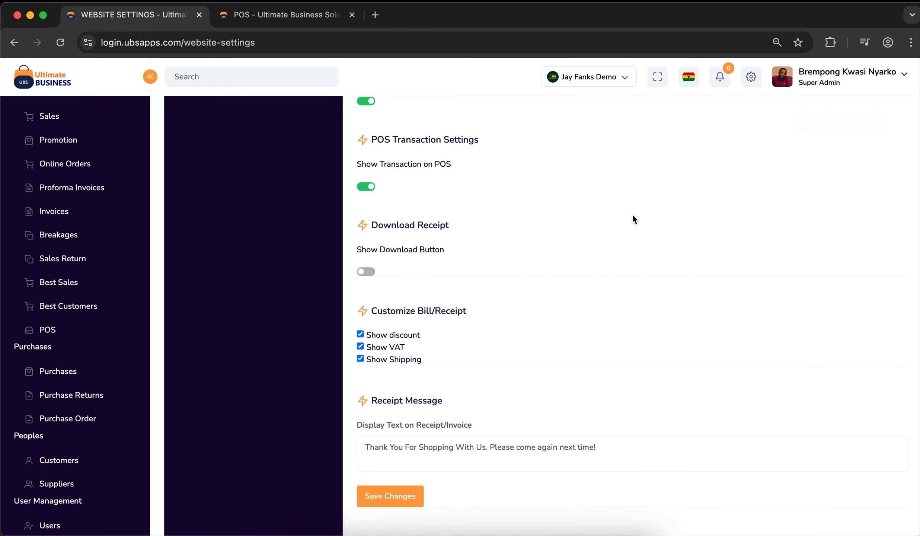
{"action": "scroll", "coordinate": [618, 261], "scroll_direction": "down", "scroll_amount": 5}
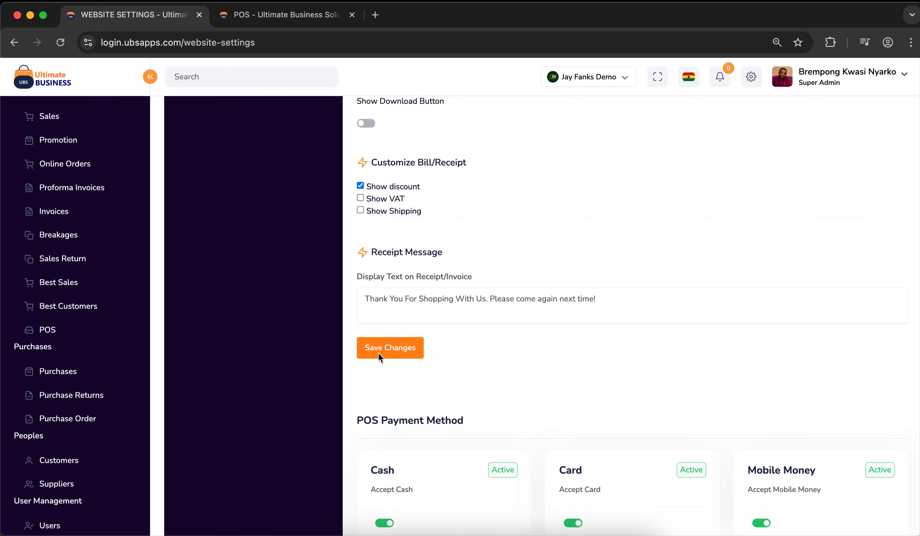
{"action": "left_click", "coordinate": [412, 354]}
- Examine the POS payment methods in the store settings and which of them are active or inactive
{"action": "scroll", "coordinate": [536, 316], "scroll_direction": "down", "scroll_amount": 6}
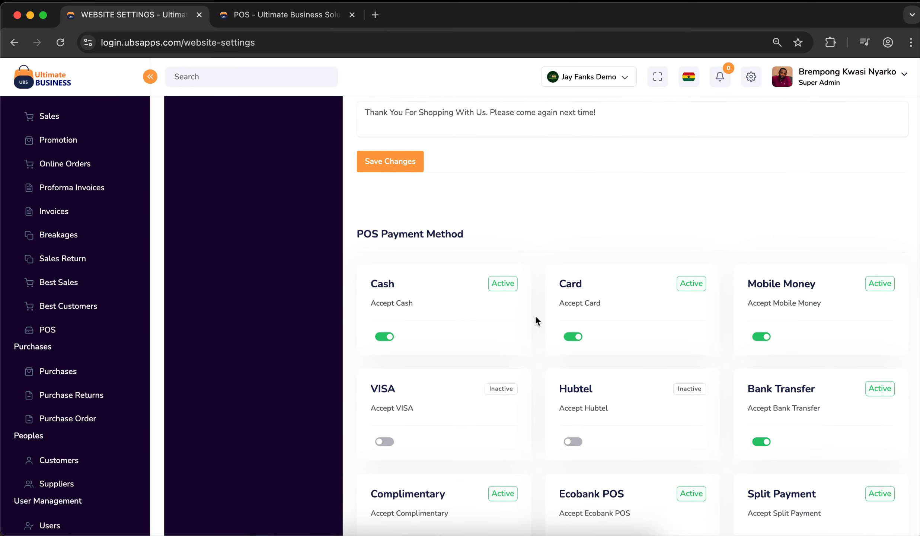
{"action": "scroll", "coordinate": [536, 315], "scroll_direction": "down", "scroll_amount": 2}
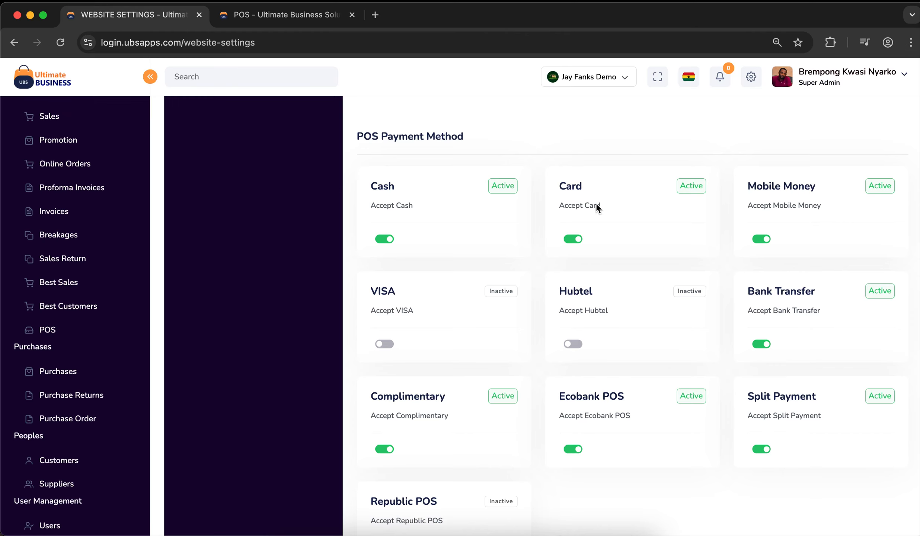
{"action": "scroll", "coordinate": [867, 288], "scroll_direction": "down", "scroll_amount": 1}
{"action": "scroll", "coordinate": [867, 290], "scroll_direction": "down", "scroll_amount": 2}
{"action": "scroll", "coordinate": [868, 290], "scroll_direction": "up", "scroll_amount": 3}
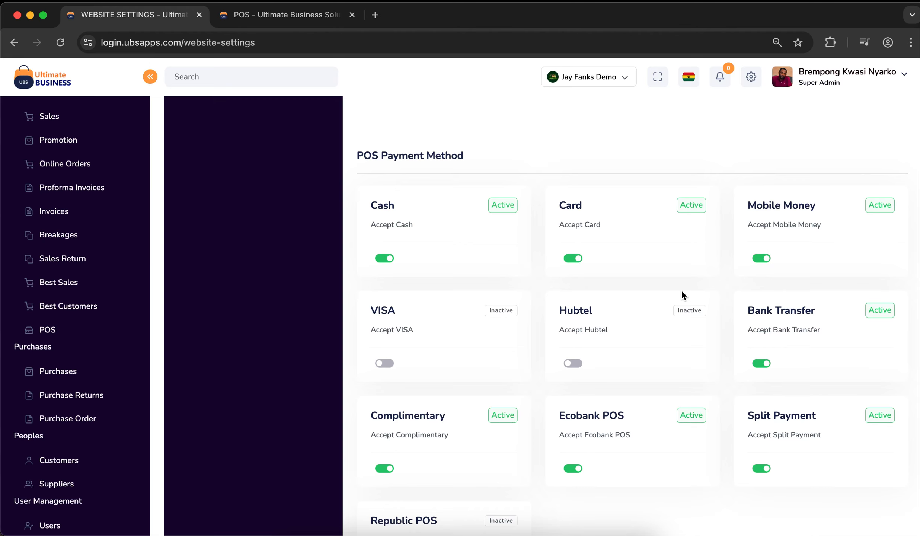
{"action": "scroll", "coordinate": [682, 292], "scroll_direction": "down", "scroll_amount": 1}
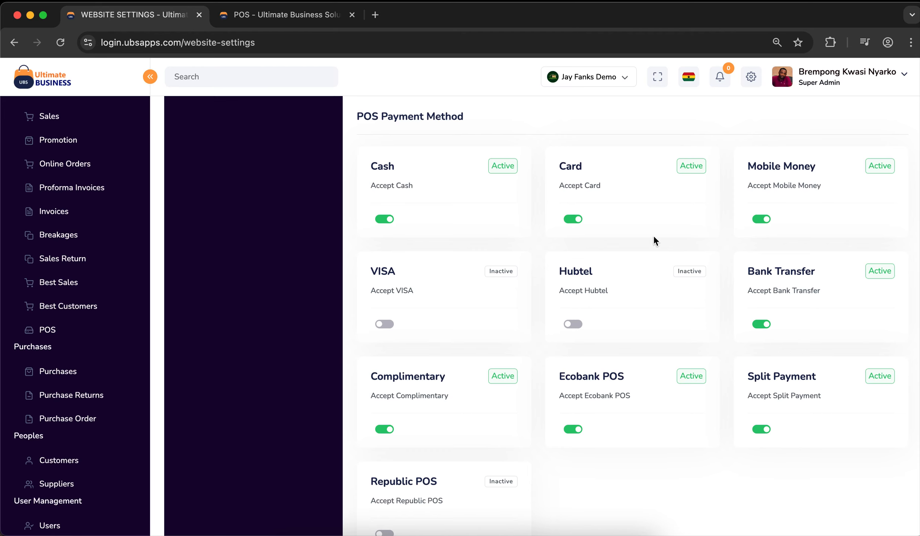
{"action": "scroll", "coordinate": [649, 240], "scroll_direction": "down", "scroll_amount": 1}
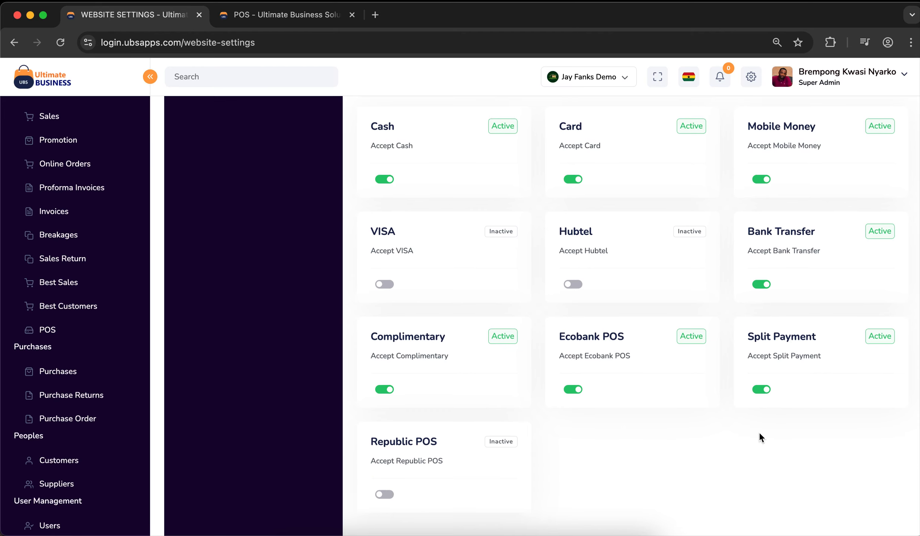
{"action": "scroll", "coordinate": [759, 433], "scroll_direction": "up", "scroll_amount": 2}
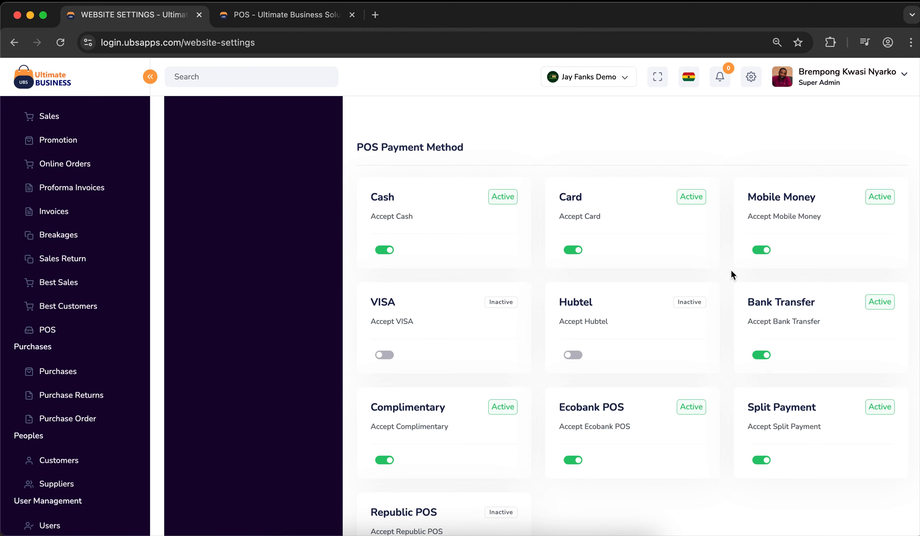
{"action": "scroll", "coordinate": [731, 271], "scroll_direction": "down", "scroll_amount": 2}
{"action": "scroll", "coordinate": [731, 271], "scroll_direction": "up", "scroll_amount": 1}
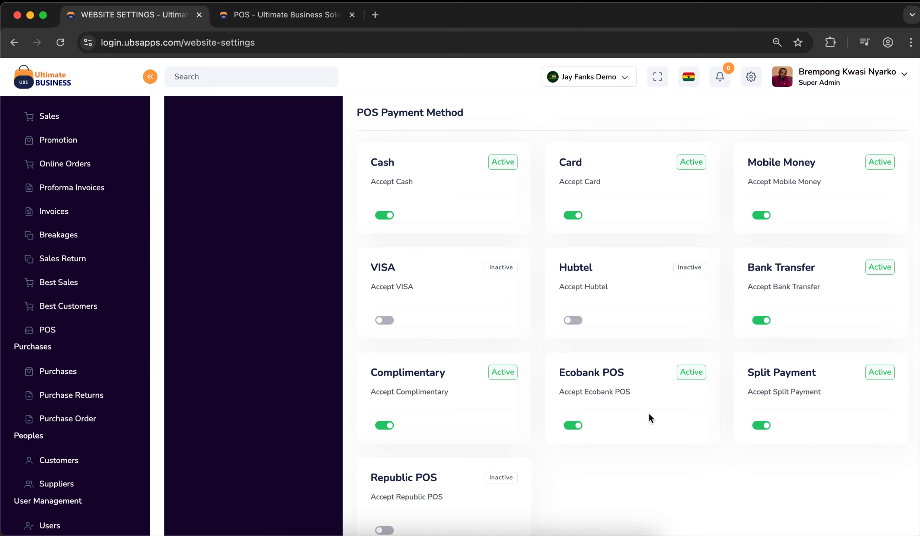
{"action": "scroll", "coordinate": [649, 413], "scroll_direction": "up", "scroll_amount": 1}
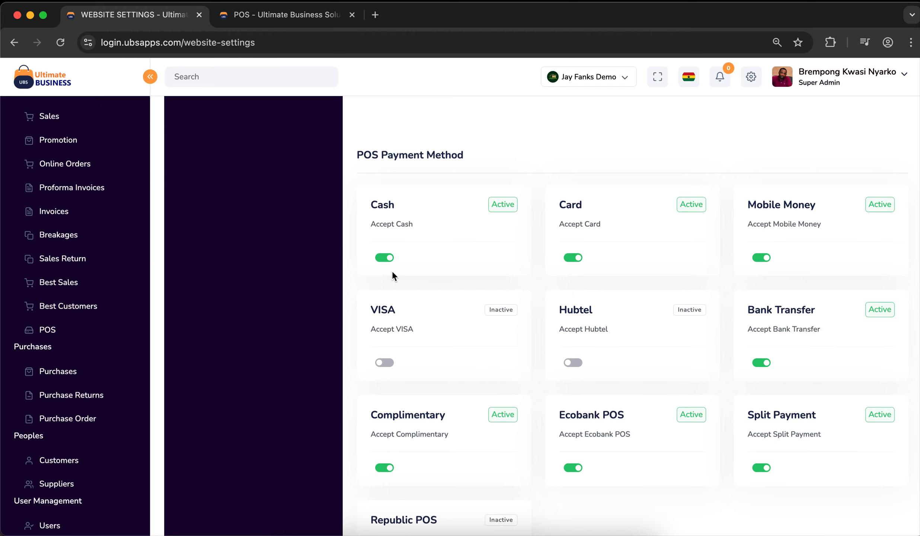
{"action": "scroll", "coordinate": [763, 405], "scroll_direction": "down", "scroll_amount": 2}
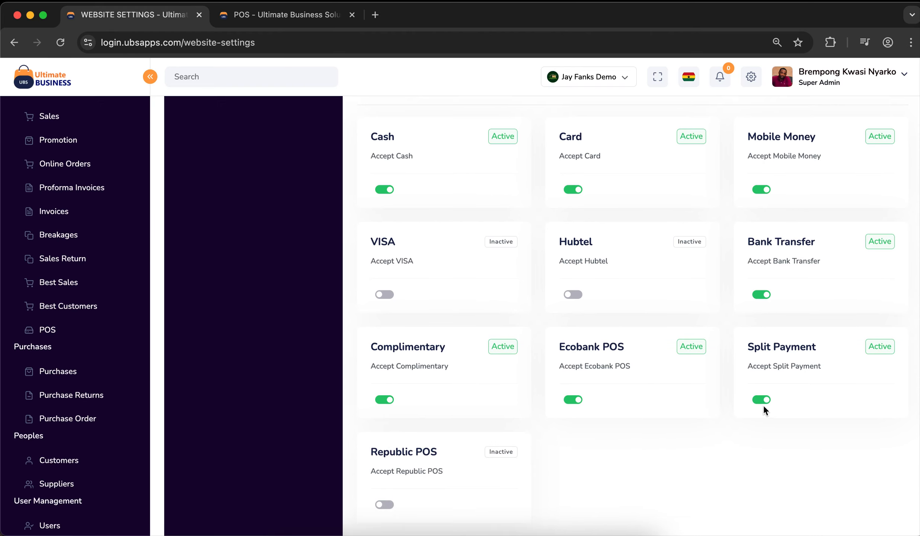
{"action": "scroll", "coordinate": [680, 375], "scroll_direction": "up", "scroll_amount": 2}
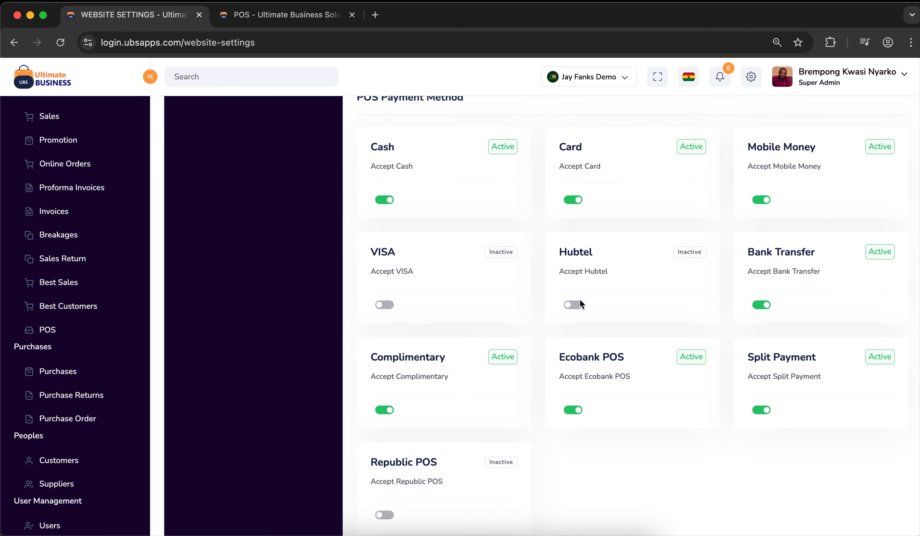
- Examine the payment gateways in the store settings and their connection options
{"action": "scroll", "coordinate": [619, 303], "scroll_direction": "down", "scroll_amount": 7}
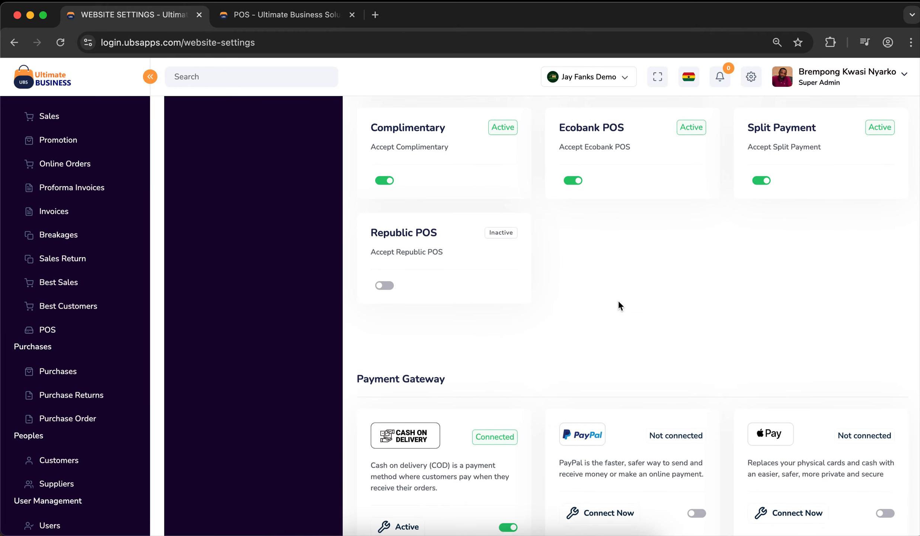
{"action": "scroll", "coordinate": [618, 301], "scroll_direction": "down", "scroll_amount": 5}
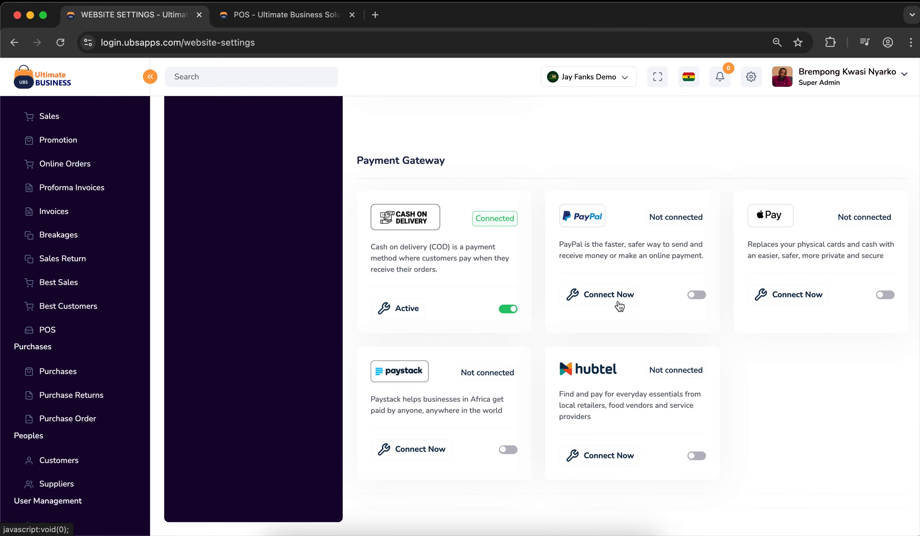
{"action": "scroll", "coordinate": [619, 306], "scroll_direction": "up", "scroll_amount": 1}
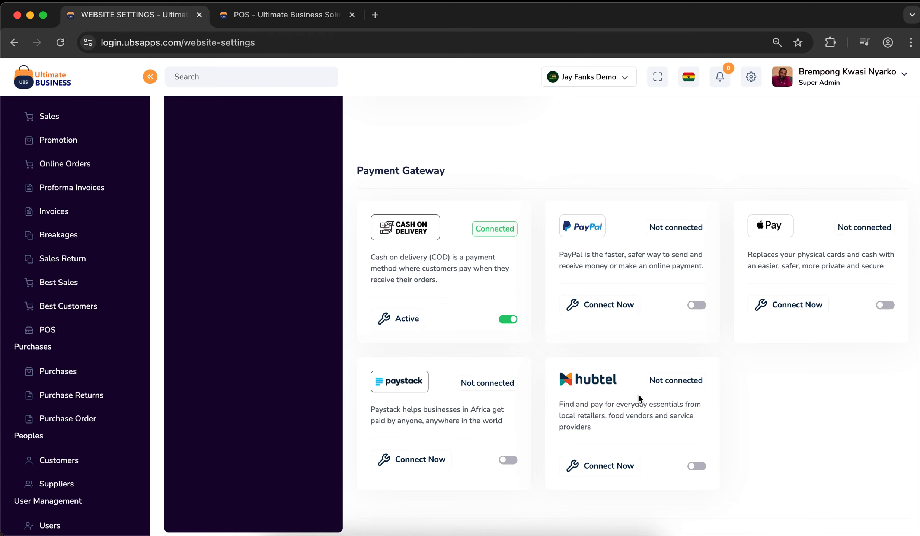
{"action": "scroll", "coordinate": [634, 421], "scroll_direction": "down", "scroll_amount": 1}
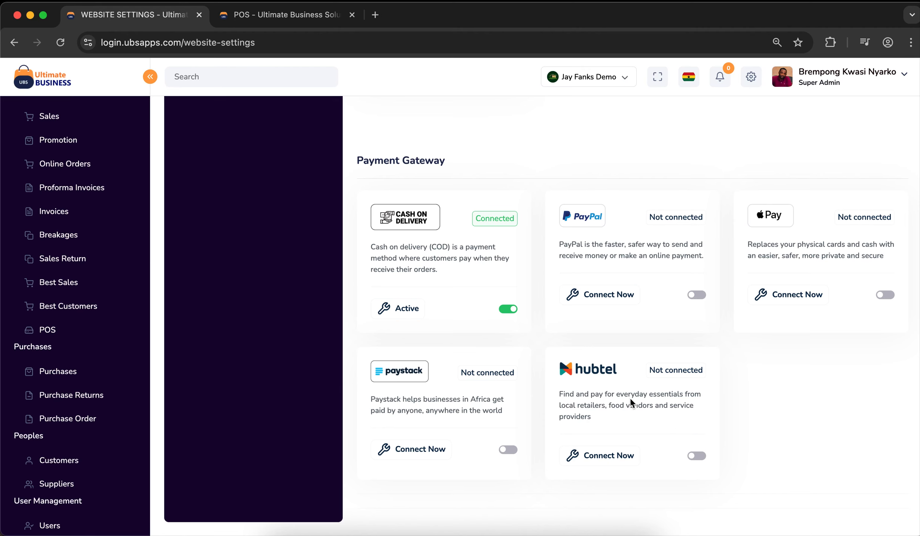
{"action": "scroll", "coordinate": [630, 397], "scroll_direction": "up", "scroll_amount": 1}
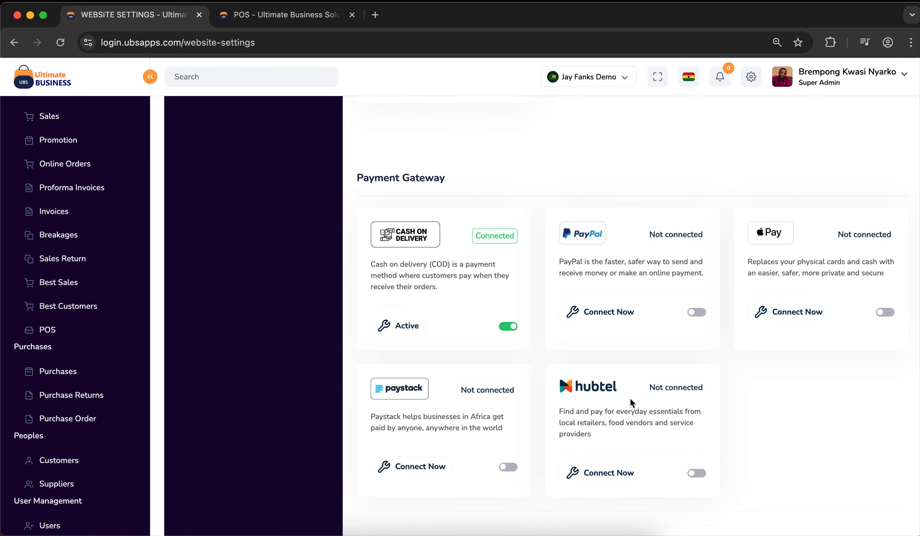
- Open the SMS settings and examine the Quick SMS integration fields, notification settings and sales SMS template
{"action": "scroll", "coordinate": [630, 397], "scroll_direction": "up", "scroll_amount": 10}
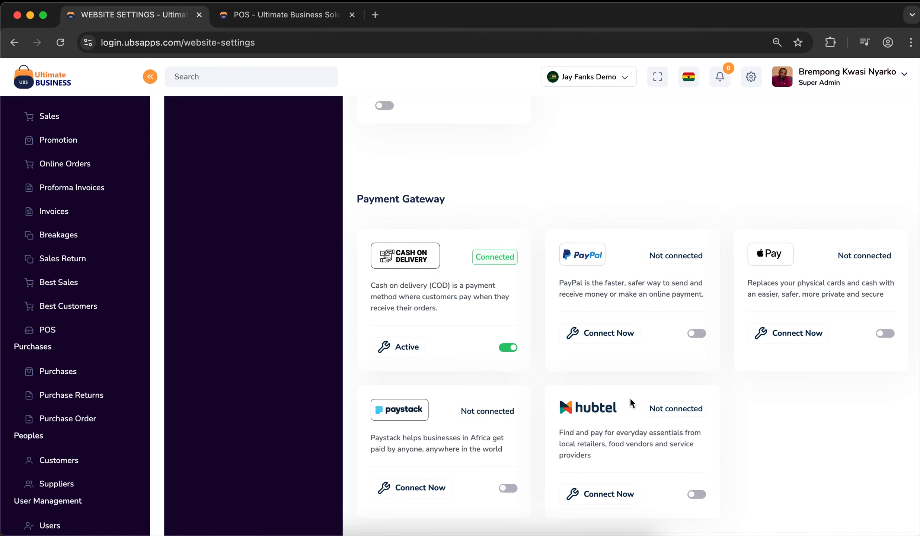
{"action": "scroll", "coordinate": [630, 396], "scroll_direction": "up", "scroll_amount": 15}
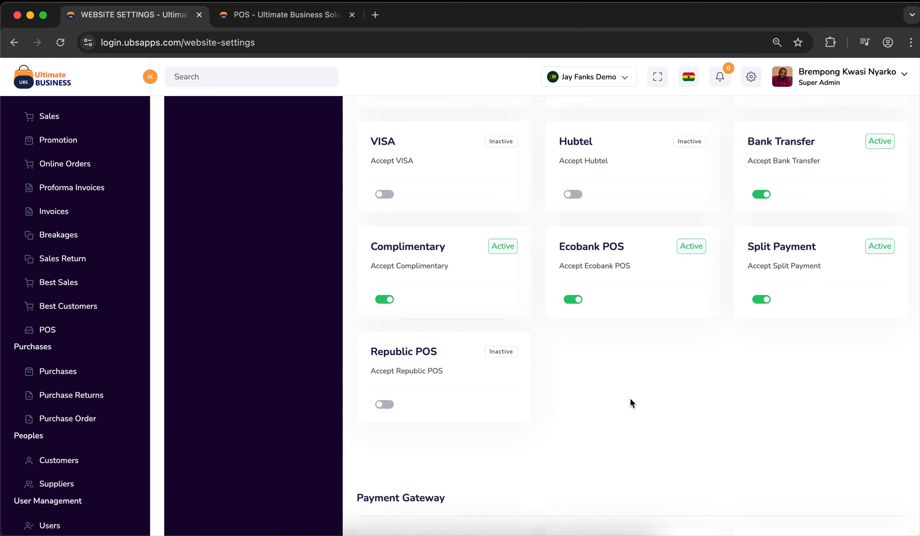
{"action": "scroll", "coordinate": [630, 397], "scroll_direction": "up", "scroll_amount": 12}
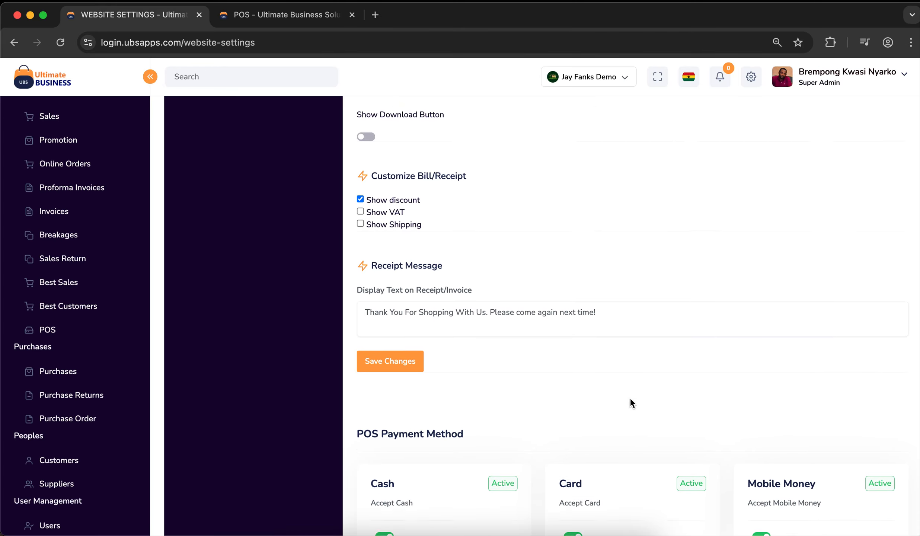
{"action": "scroll", "coordinate": [630, 397], "scroll_direction": "up", "scroll_amount": 10}
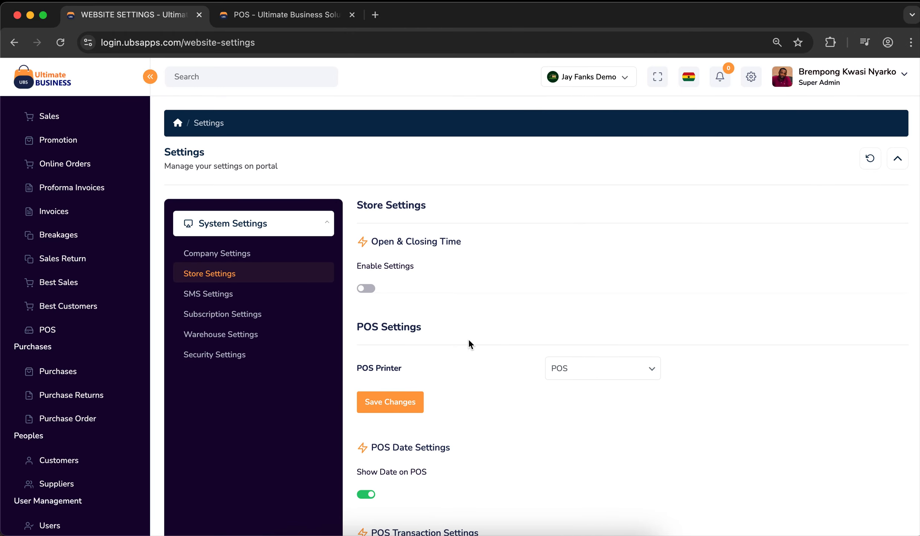
{"action": "left_click", "coordinate": [199, 295]}
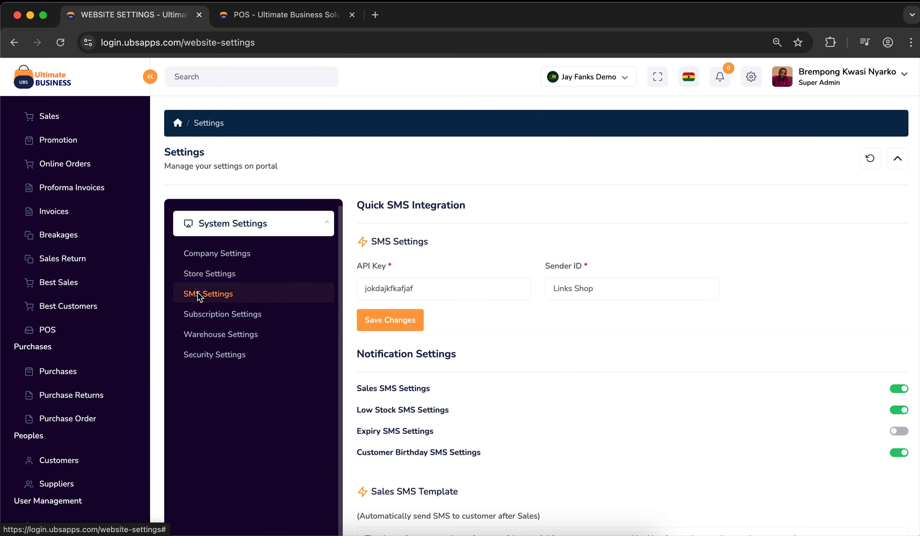
{"action": "left_click", "coordinate": [466, 293]}
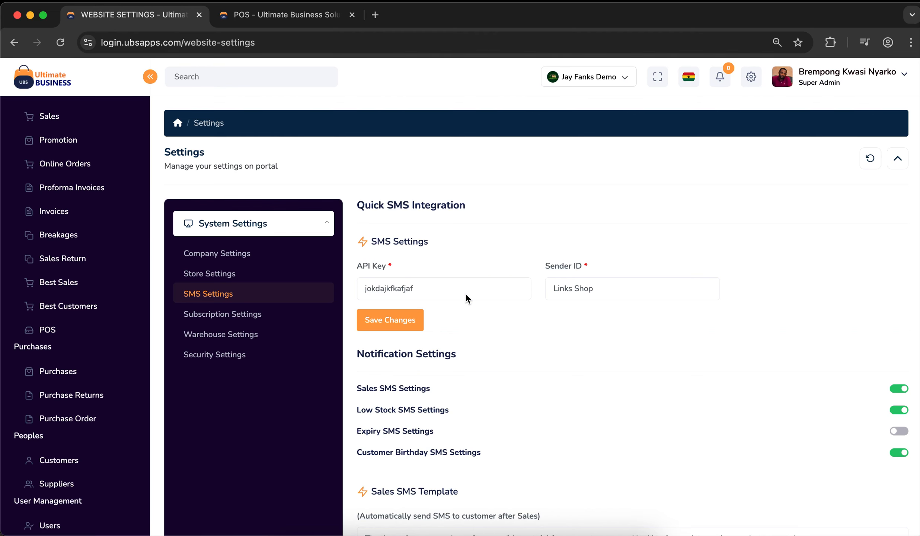
{"action": "scroll", "coordinate": [466, 294], "scroll_direction": "down", "scroll_amount": 3}
{"action": "scroll", "coordinate": [466, 293], "scroll_direction": "up", "scroll_amount": 1}
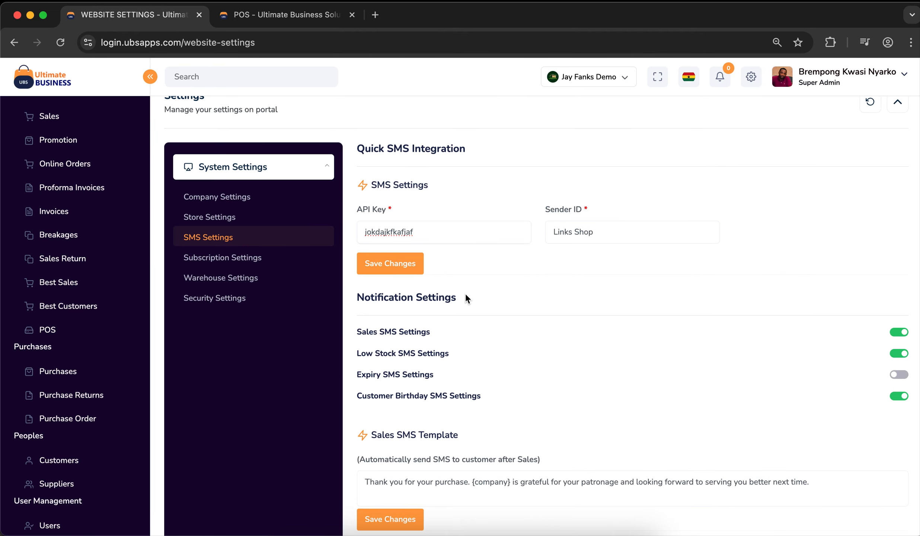
{"action": "scroll", "coordinate": [465, 295], "scroll_direction": "down", "scroll_amount": 1}
{"action": "scroll", "coordinate": [466, 295], "scroll_direction": "down", "scroll_amount": 1}
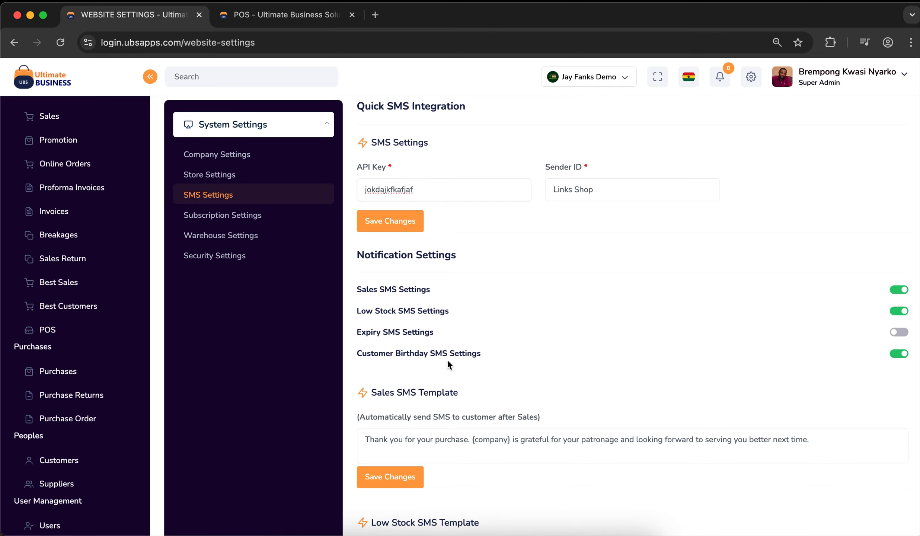
{"action": "scroll", "coordinate": [485, 360], "scroll_direction": "down", "scroll_amount": 2}
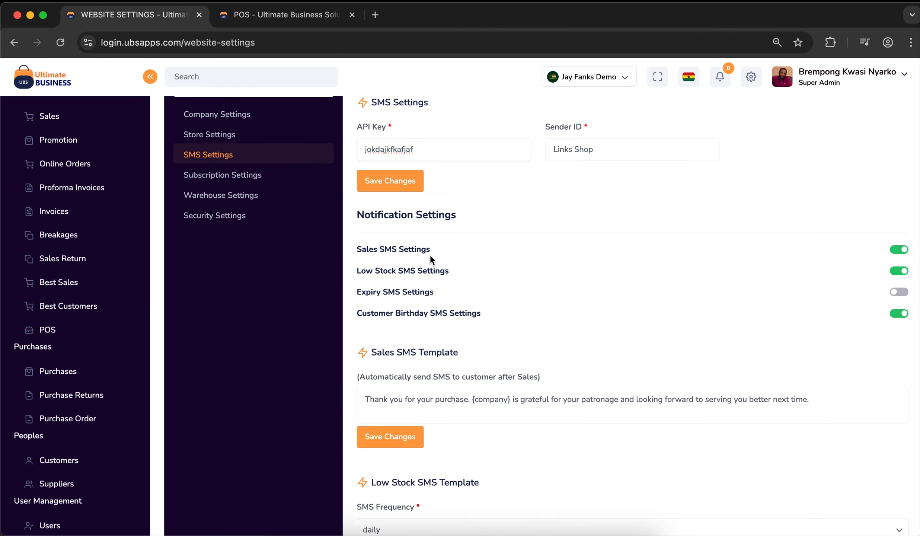
{"action": "left_click", "coordinate": [445, 407]}
{"action": "scroll", "coordinate": [862, 254], "scroll_direction": "up", "scroll_amount": 3}
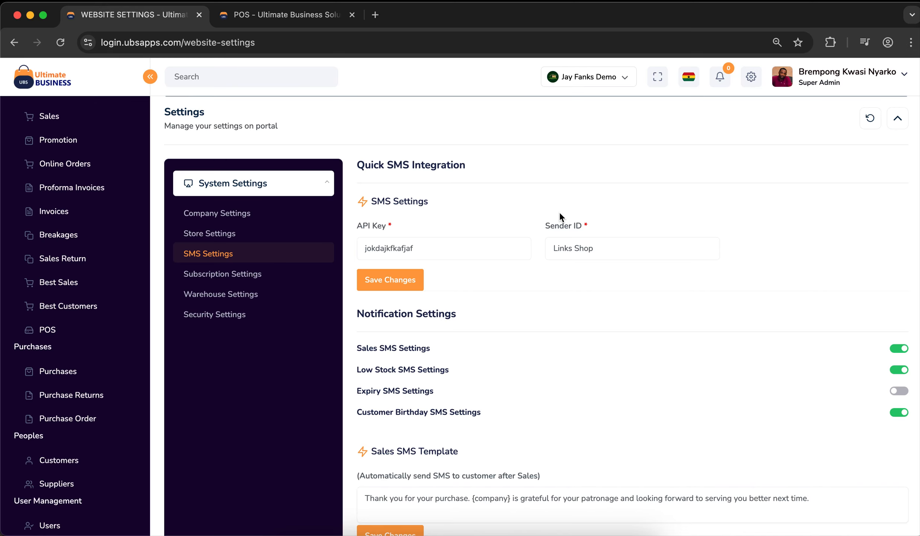
- Examine the low stock SMS frequency and template and the customer birthday SMS template
{"action": "scroll", "coordinate": [499, 258], "scroll_direction": "down", "scroll_amount": 5}
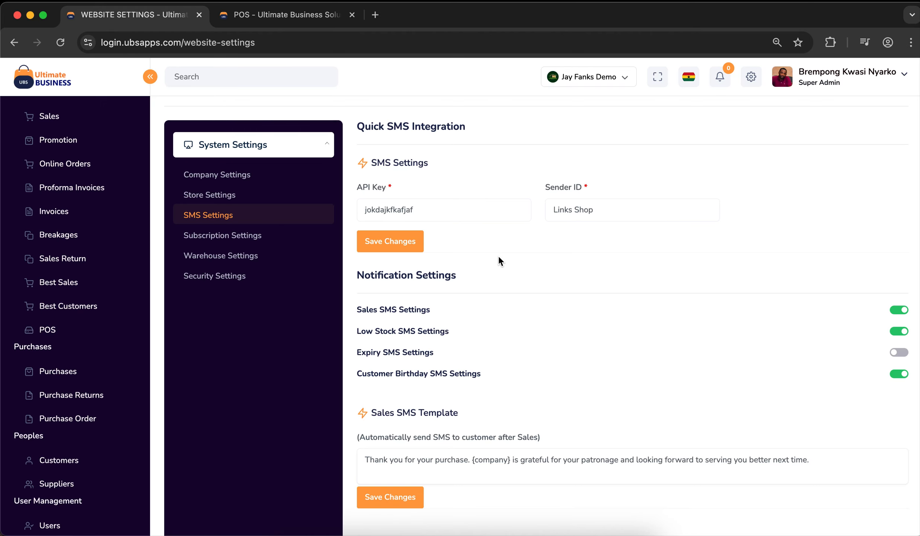
{"action": "scroll", "coordinate": [498, 259], "scroll_direction": "down", "scroll_amount": 8}
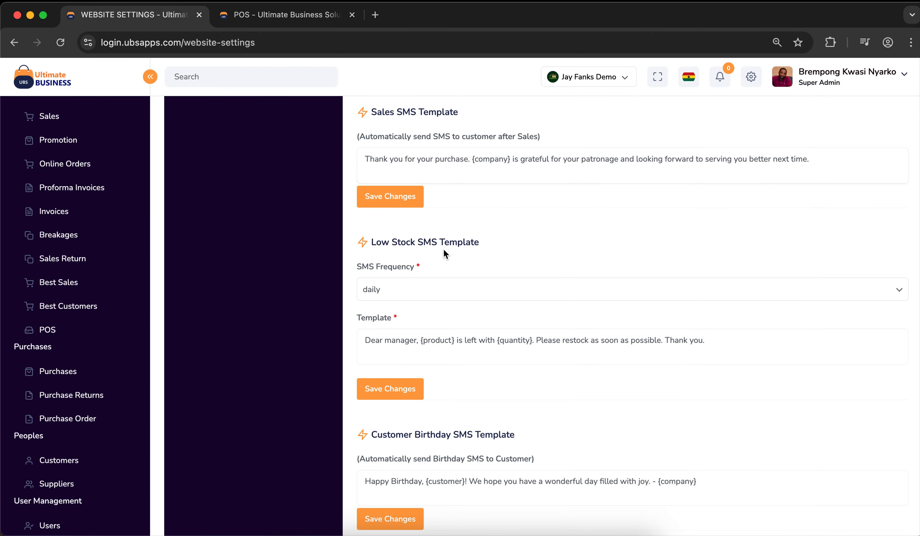
{"action": "scroll", "coordinate": [443, 250], "scroll_direction": "down", "scroll_amount": 1}
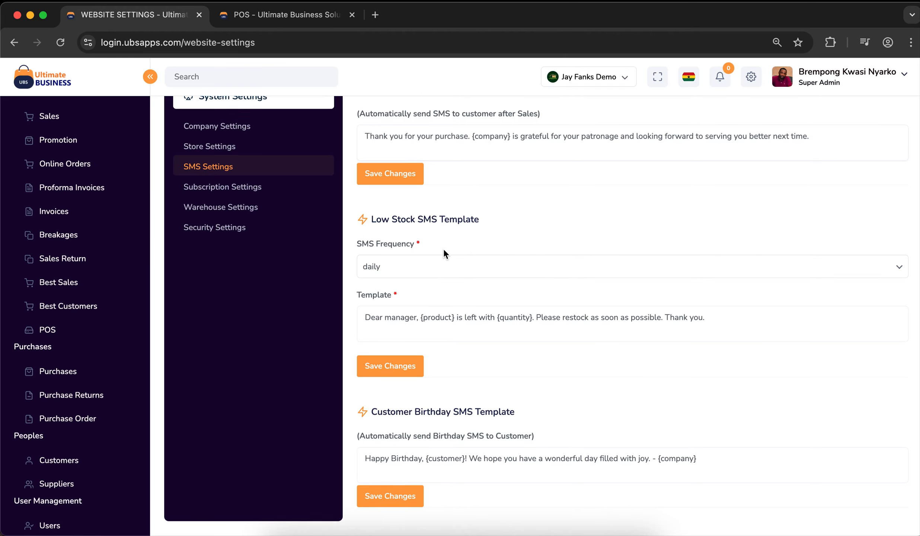
{"action": "scroll", "coordinate": [444, 250], "scroll_direction": "up", "scroll_amount": 3}
{"action": "scroll", "coordinate": [443, 250], "scroll_direction": "down", "scroll_amount": 3}
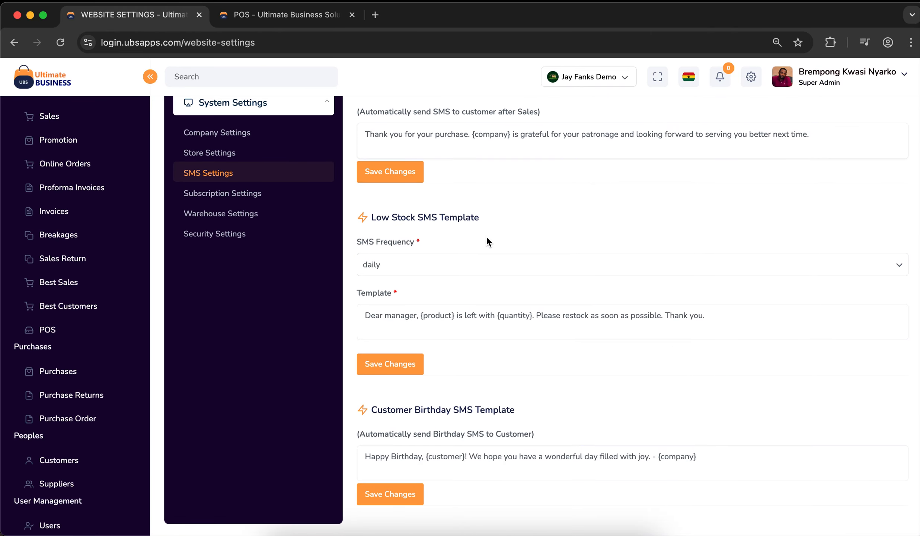
- Set the SMS frequency of the low stock SMS template to Weekly
{"action": "left_click", "coordinate": [477, 264]}
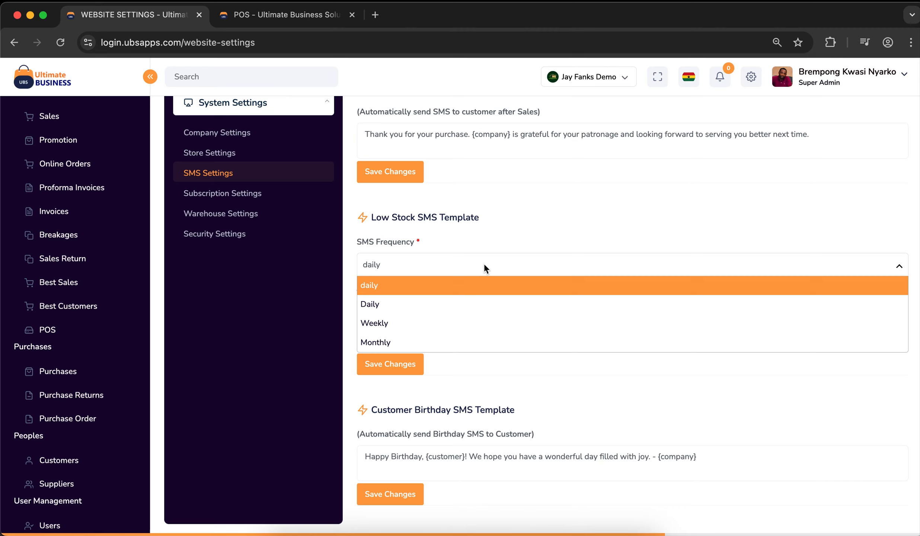
{"action": "left_click", "coordinate": [471, 321]}
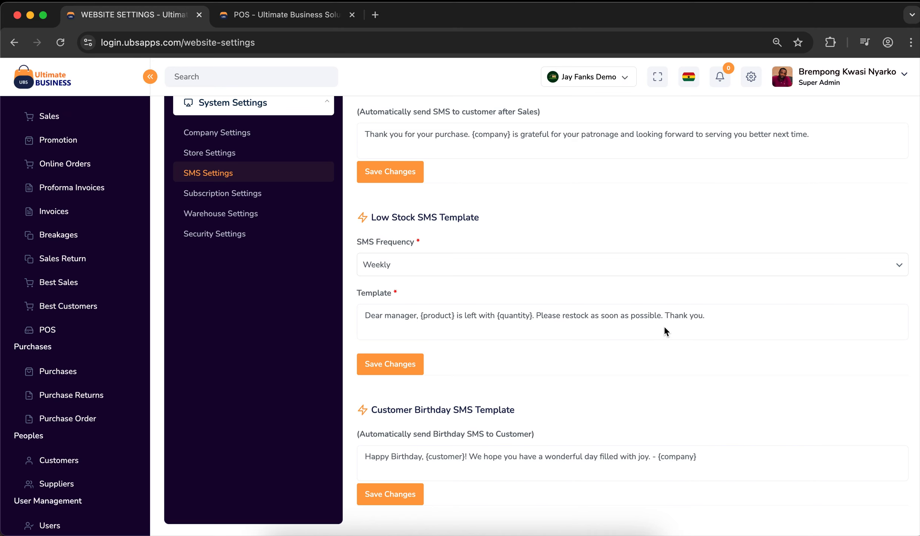
- Set the SMS frequency of the low stock SMS template to Daily
{"action": "scroll", "coordinate": [558, 301], "scroll_direction": "up", "scroll_amount": 1}
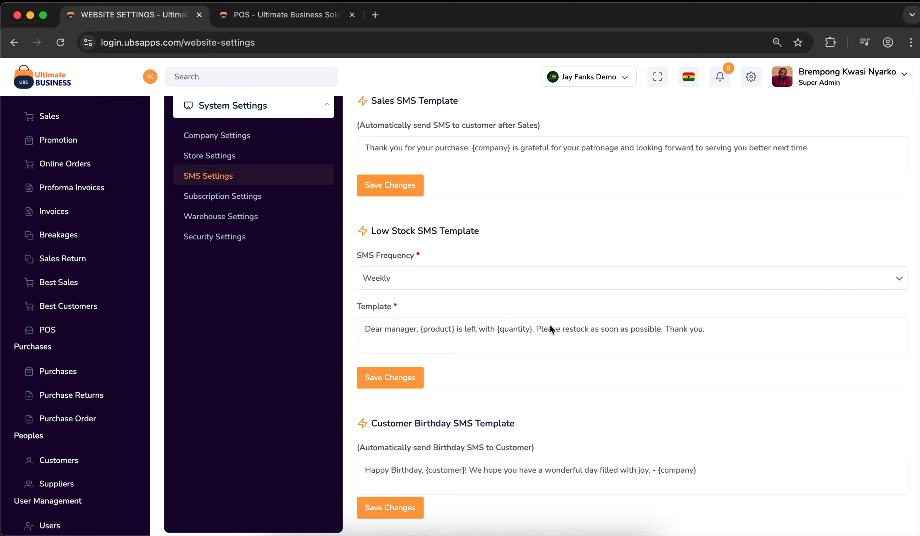
{"action": "left_click", "coordinate": [542, 276]}
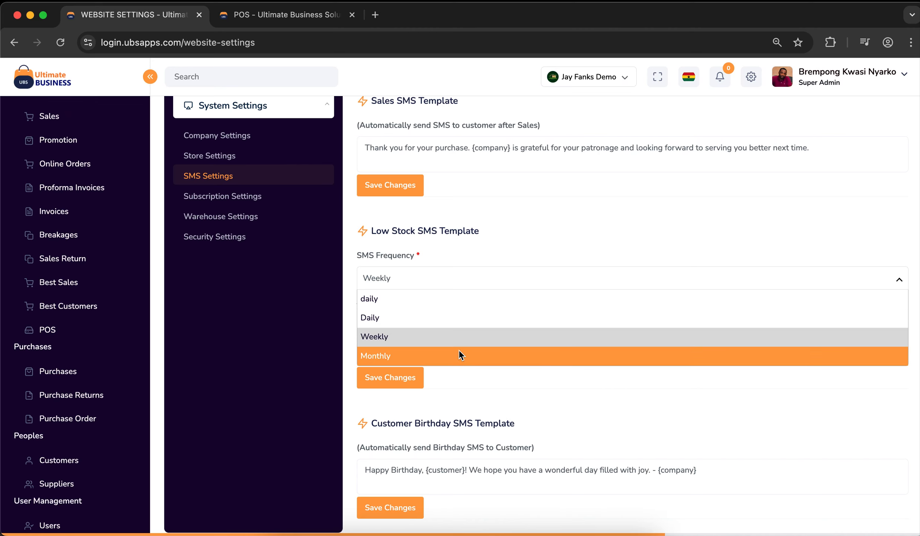
{"action": "left_click", "coordinate": [455, 316]}
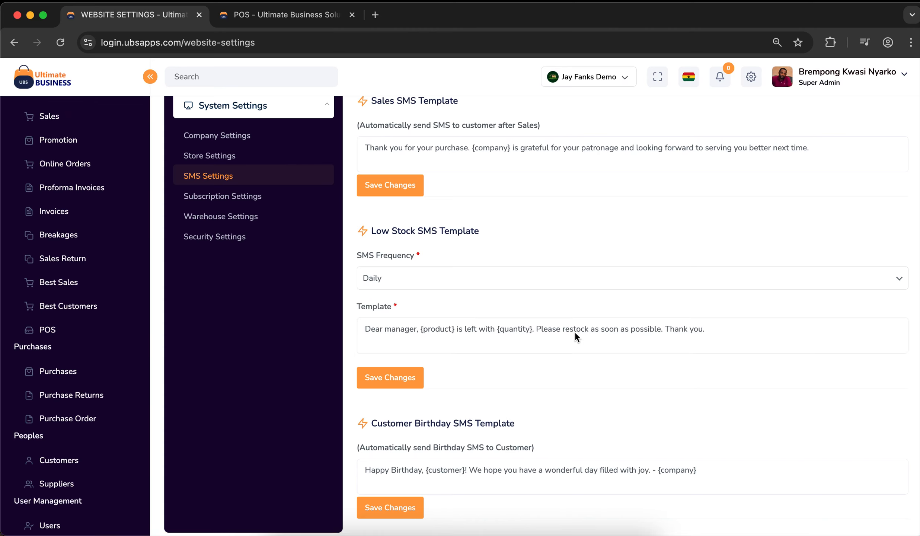
- Examine the customer birthday SMS template and the date of birth field in the POS customer form, closing the form and returning to the settings
{"action": "scroll", "coordinate": [575, 331], "scroll_direction": "down", "scroll_amount": 1}
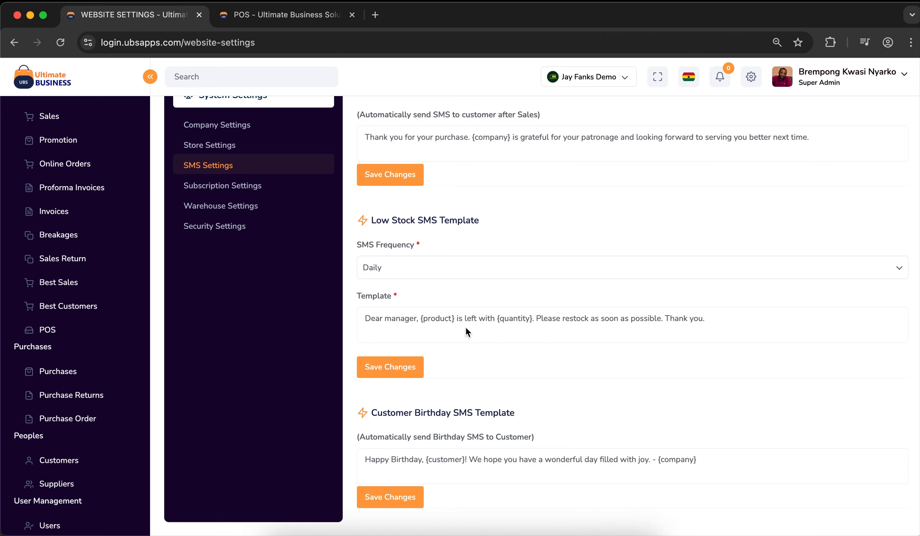
{"action": "scroll", "coordinate": [530, 335], "scroll_direction": "down", "scroll_amount": 1}
{"action": "scroll", "coordinate": [530, 334], "scroll_direction": "up", "scroll_amount": 1}
{"action": "scroll", "coordinate": [529, 338], "scroll_direction": "up", "scroll_amount": 1}
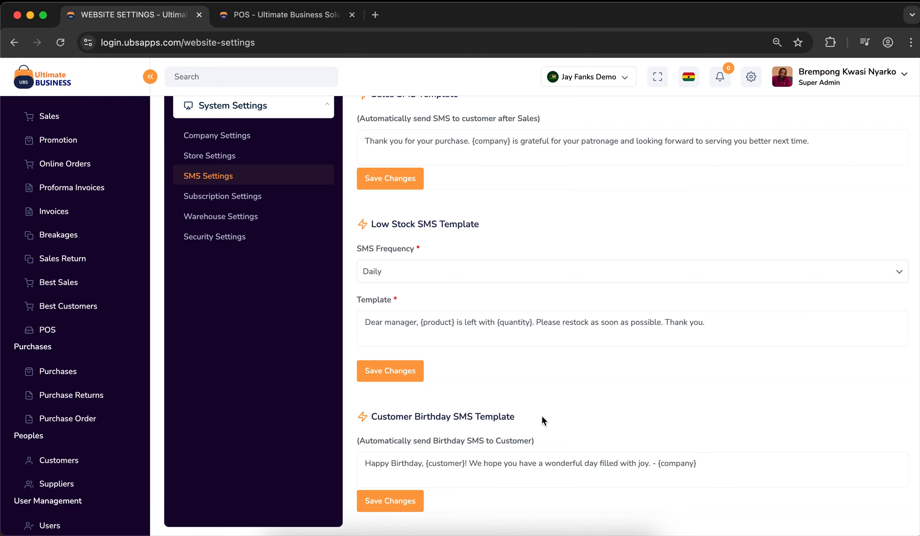
{"action": "scroll", "coordinate": [541, 414], "scroll_direction": "down", "scroll_amount": 1}
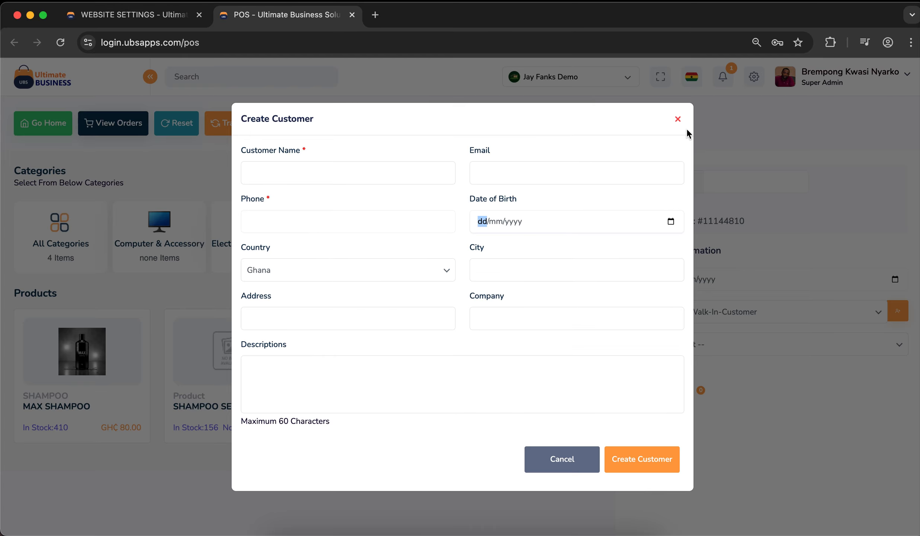
{"action": "left_click", "coordinate": [678, 119]}
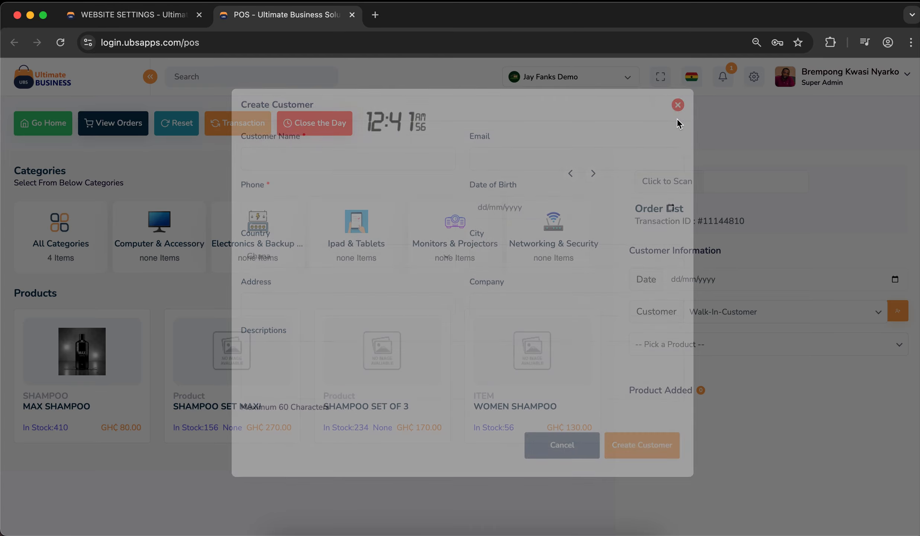
{"action": "left_click", "coordinate": [143, 20]}
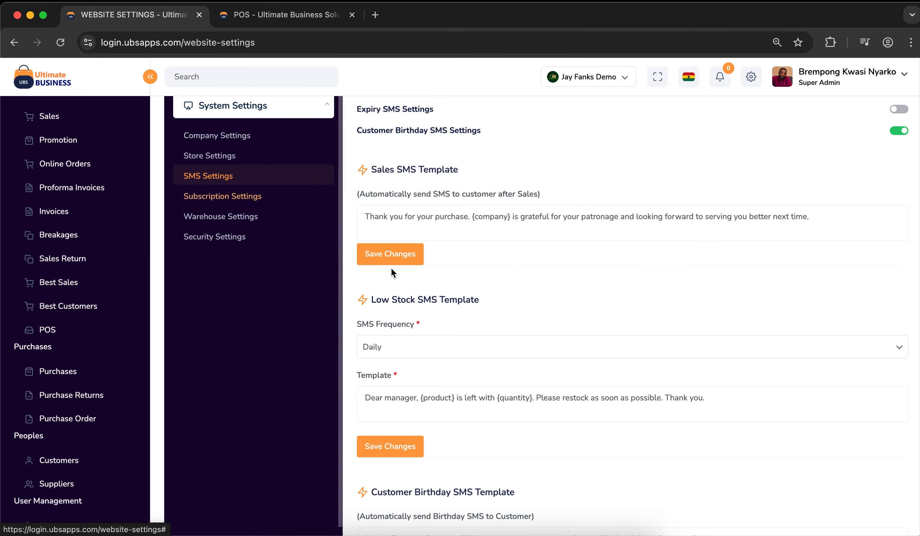
- Review the SMS notification settings, the SMS templates and the Quick SMS integration fields
{"action": "scroll", "coordinate": [436, 341], "scroll_direction": "down", "scroll_amount": 3}
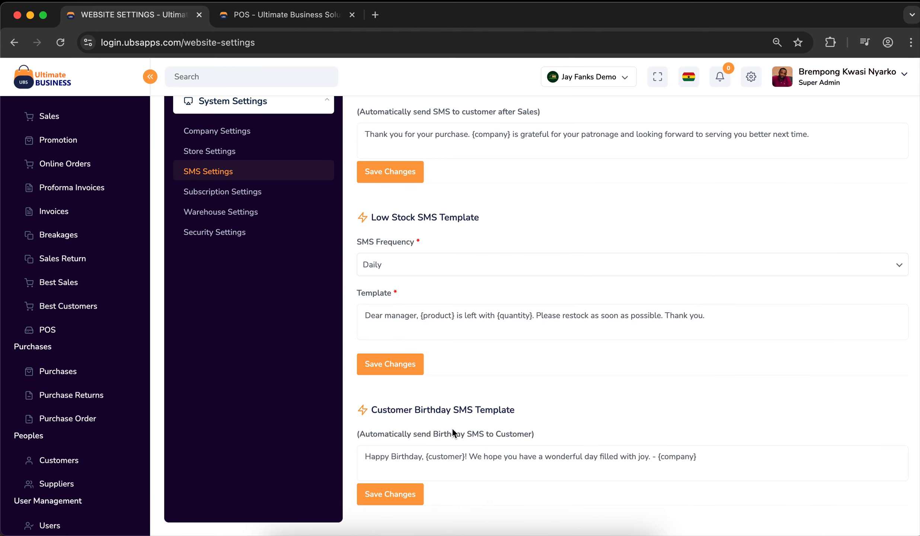
{"action": "scroll", "coordinate": [452, 428], "scroll_direction": "up", "scroll_amount": 10}
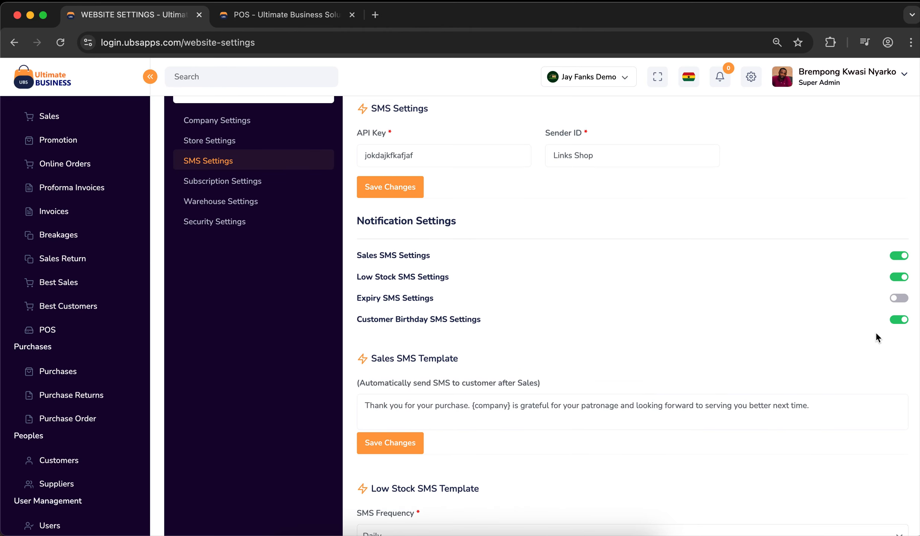
{"action": "scroll", "coordinate": [867, 356], "scroll_direction": "down", "scroll_amount": 10}
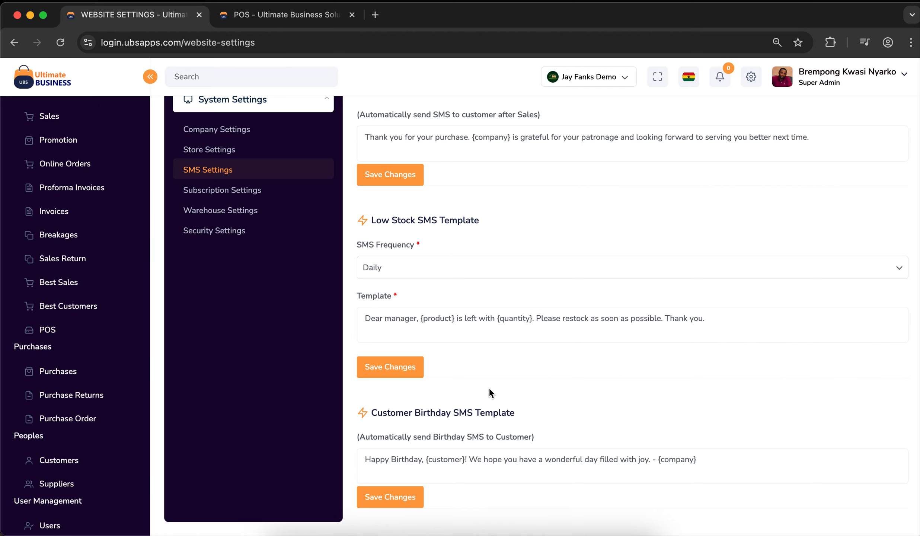
{"action": "scroll", "coordinate": [462, 335], "scroll_direction": "up", "scroll_amount": 8}
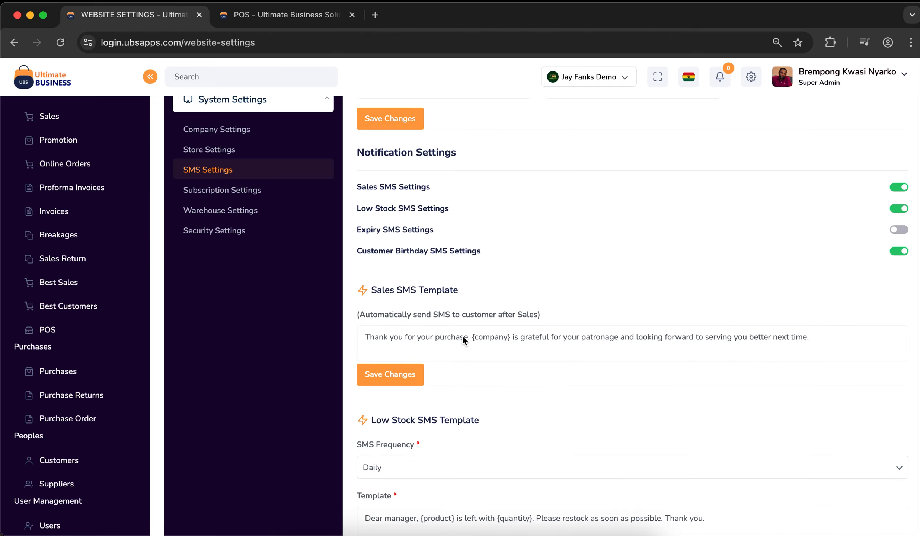
{"action": "scroll", "coordinate": [462, 335], "scroll_direction": "up", "scroll_amount": 7}
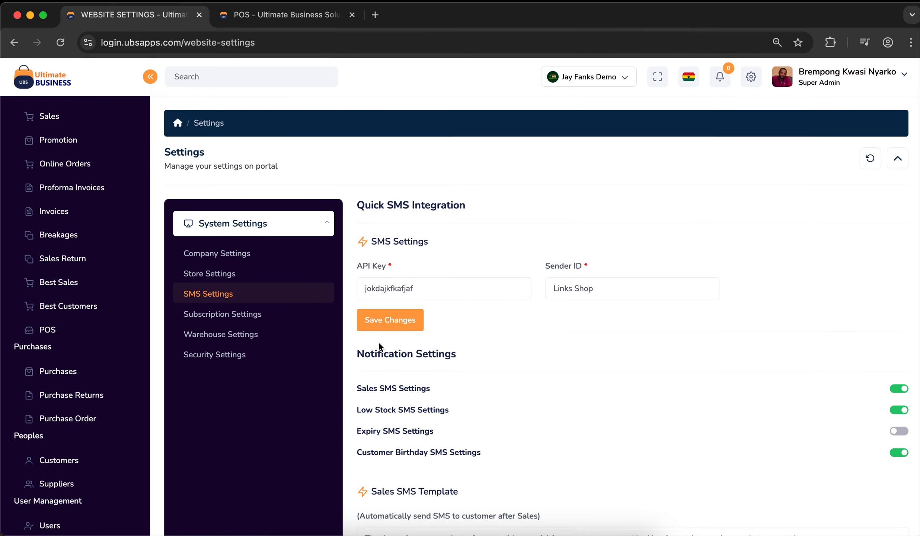
{"action": "scroll", "coordinate": [378, 341], "scroll_direction": "down", "scroll_amount": 3}
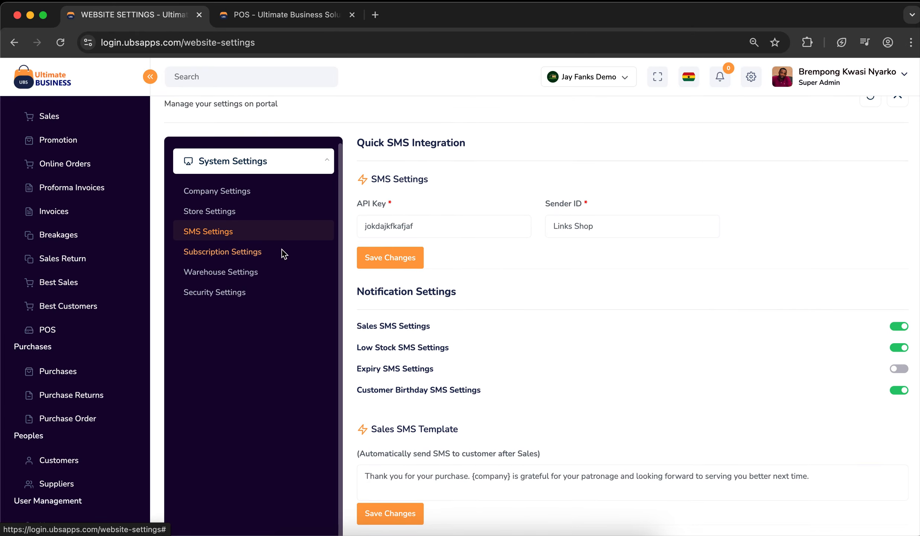
- Examine the account subscription details and the option for enabling the warehouse
{"action": "left_click", "coordinate": [288, 251]}
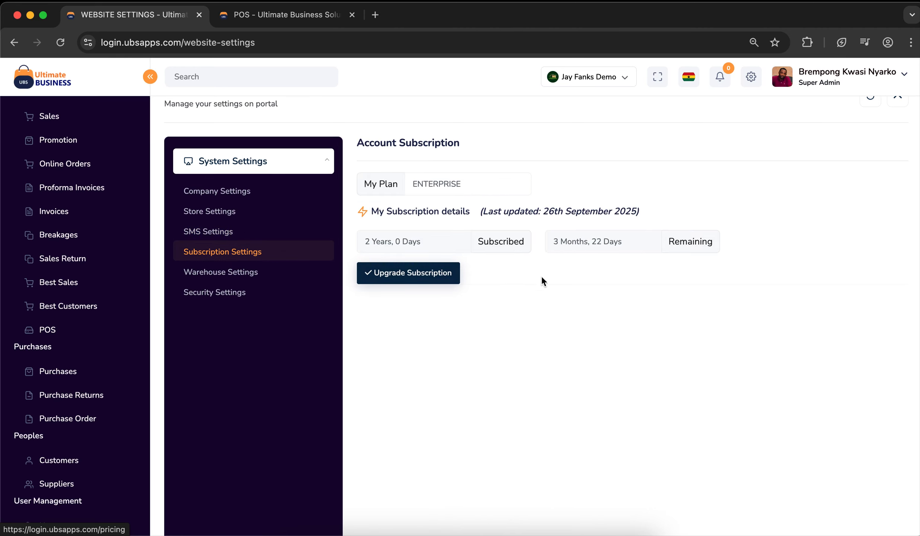
{"action": "left_click", "coordinate": [248, 276]}
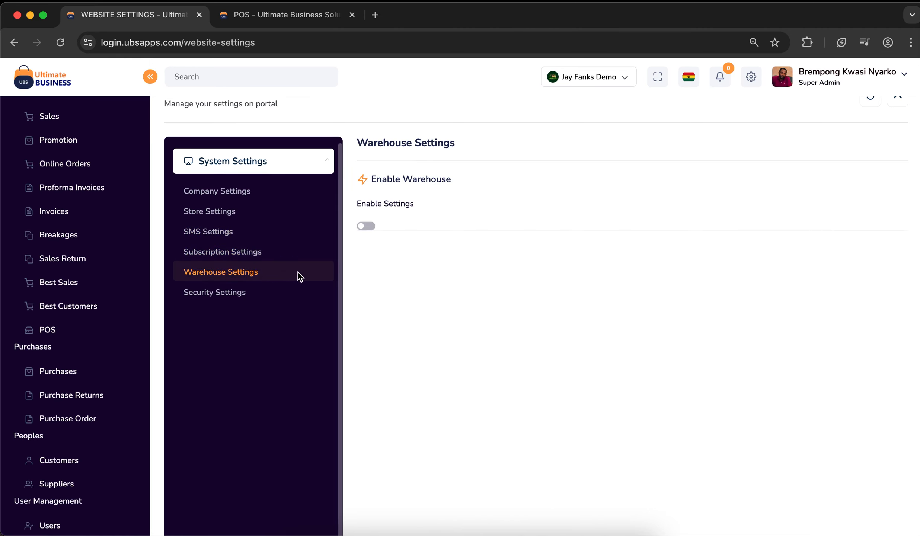
- Enable two factor authentication in the security settings
{"action": "left_click", "coordinate": [245, 291]}
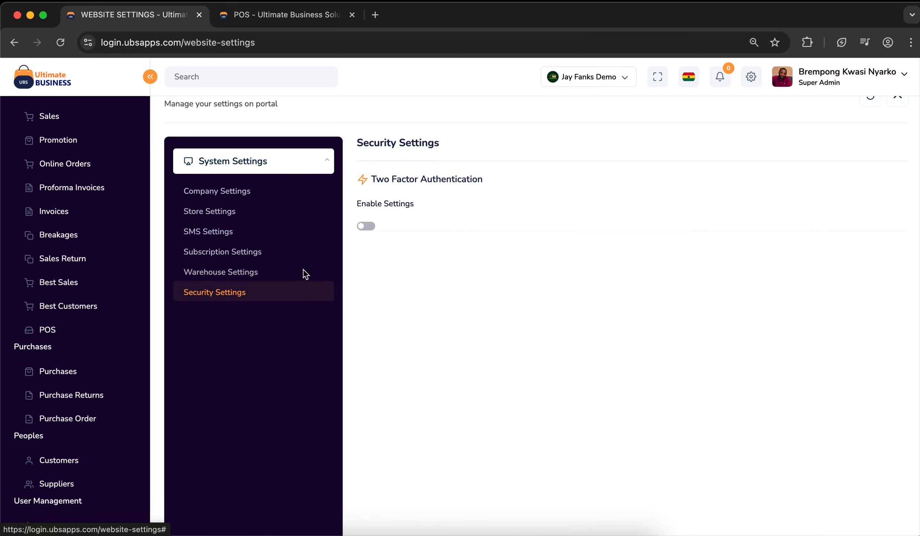
{"action": "left_click", "coordinate": [368, 226]}
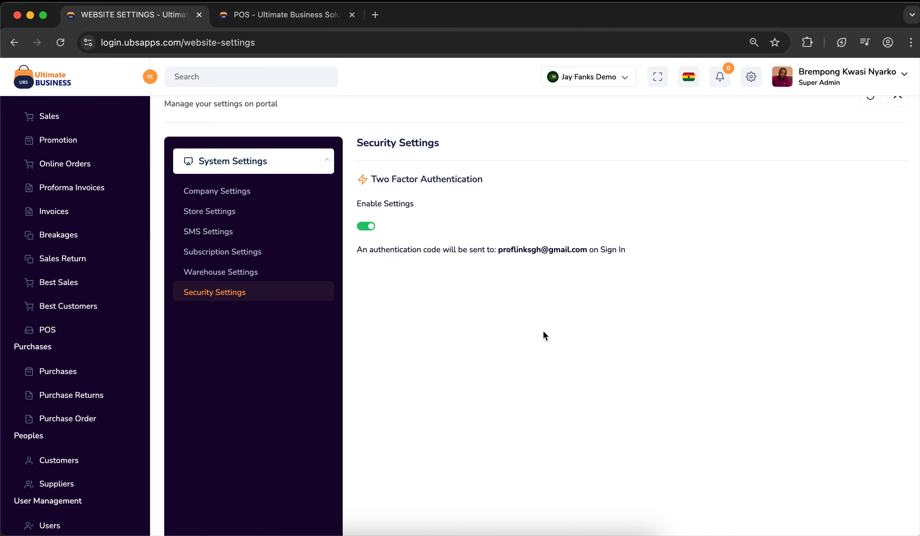
{"action": "scroll", "coordinate": [542, 330], "scroll_direction": "up", "scroll_amount": 3}
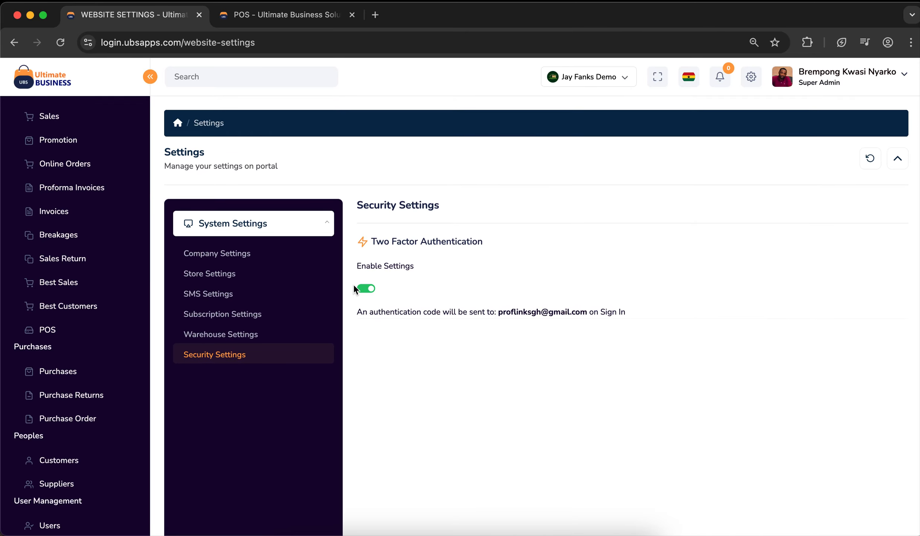